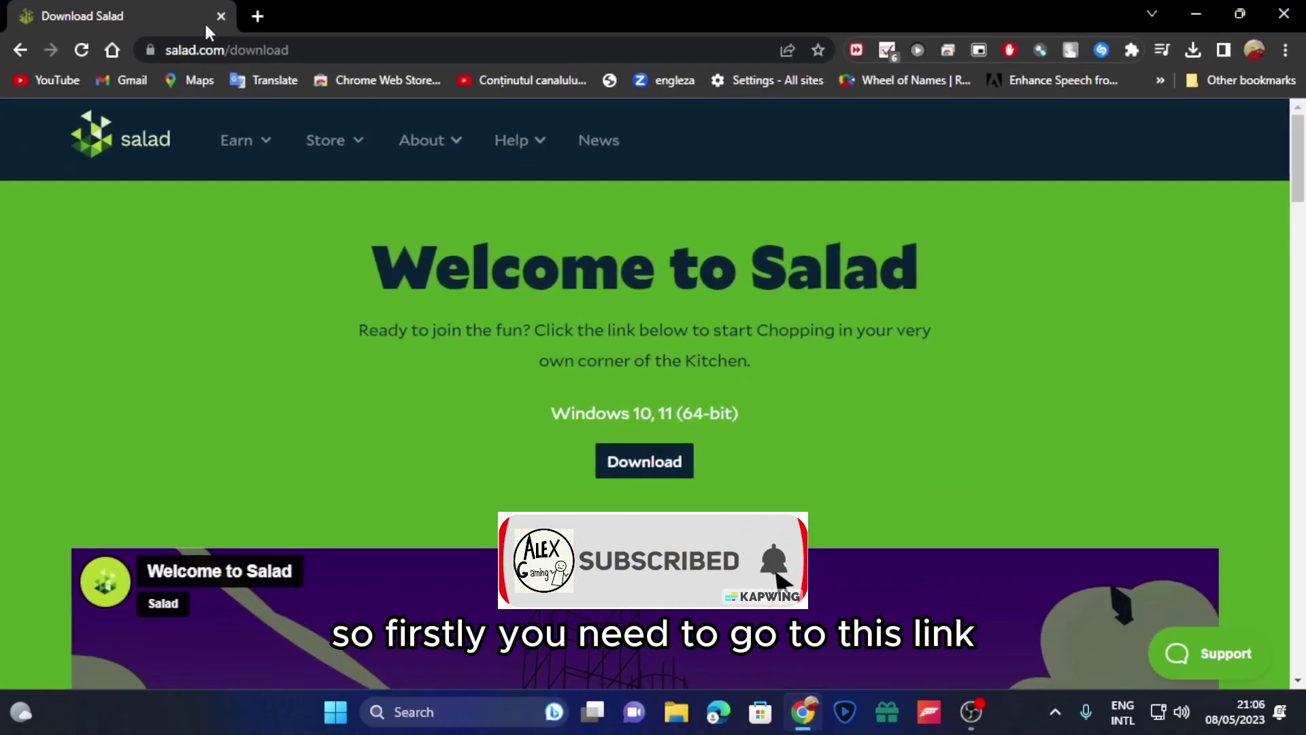
- Download the Windows version of Salad from salad.com/download and keep the blocked Salad-1.1.5.exe file
left_click(313, 50)
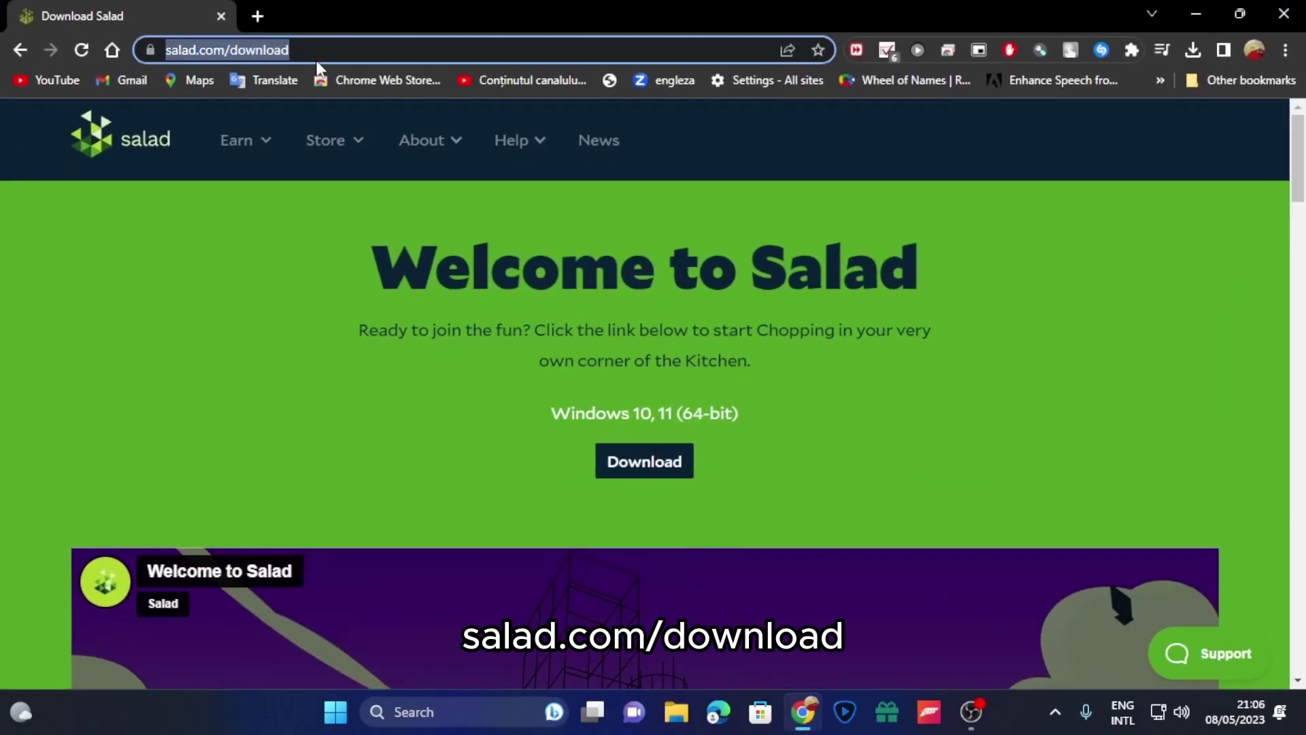
left_click(725, 388)
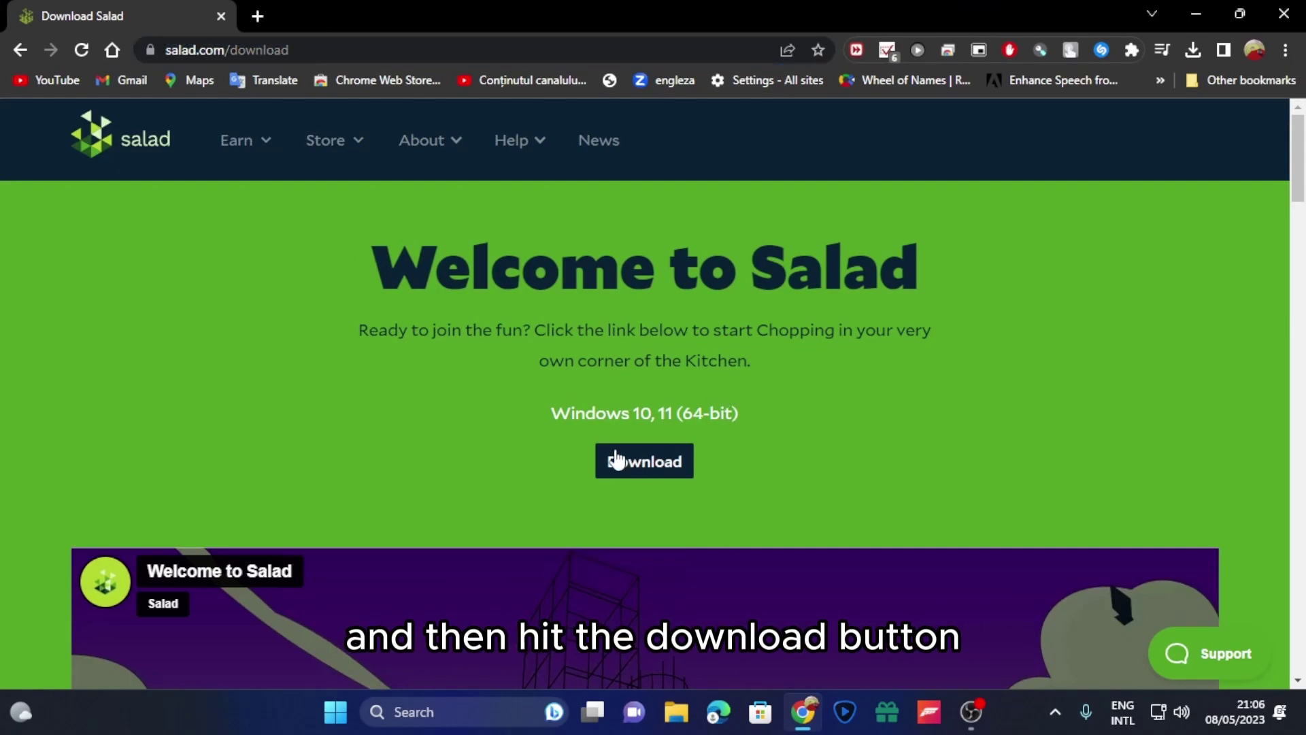
left_click(660, 469)
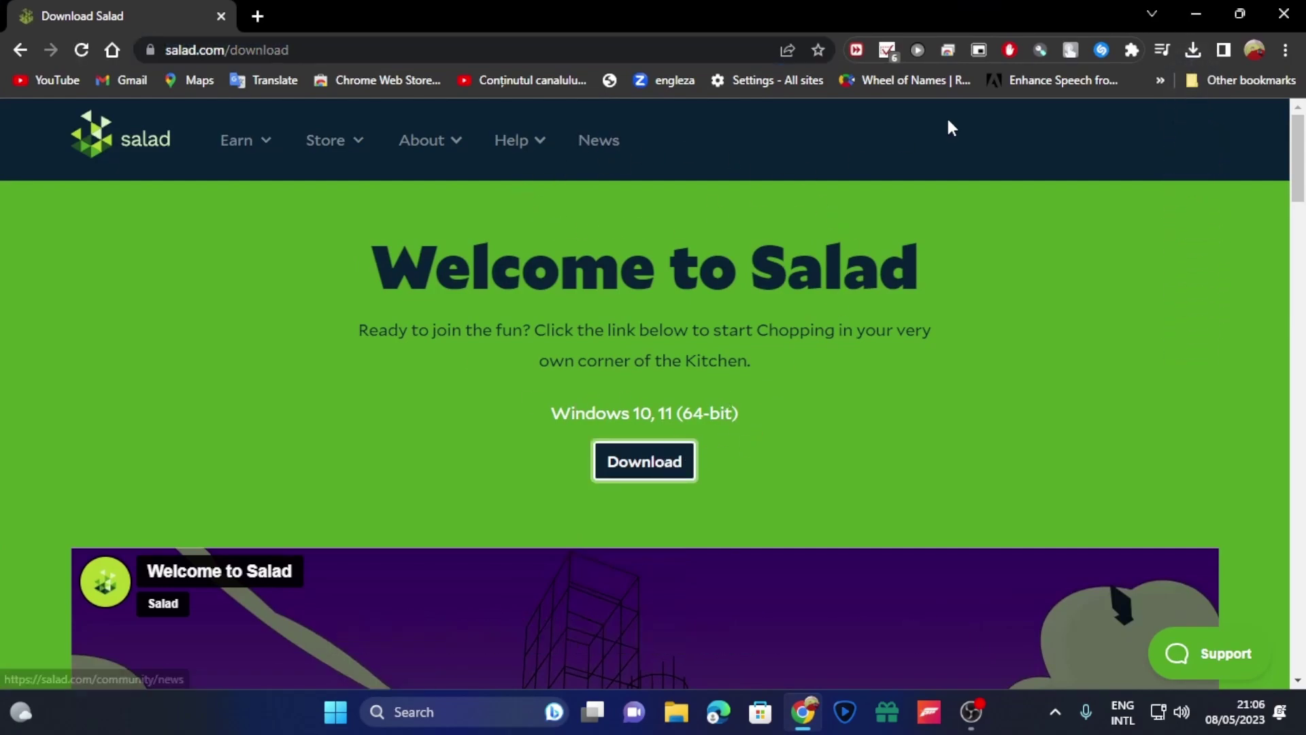
left_click(1190, 51)
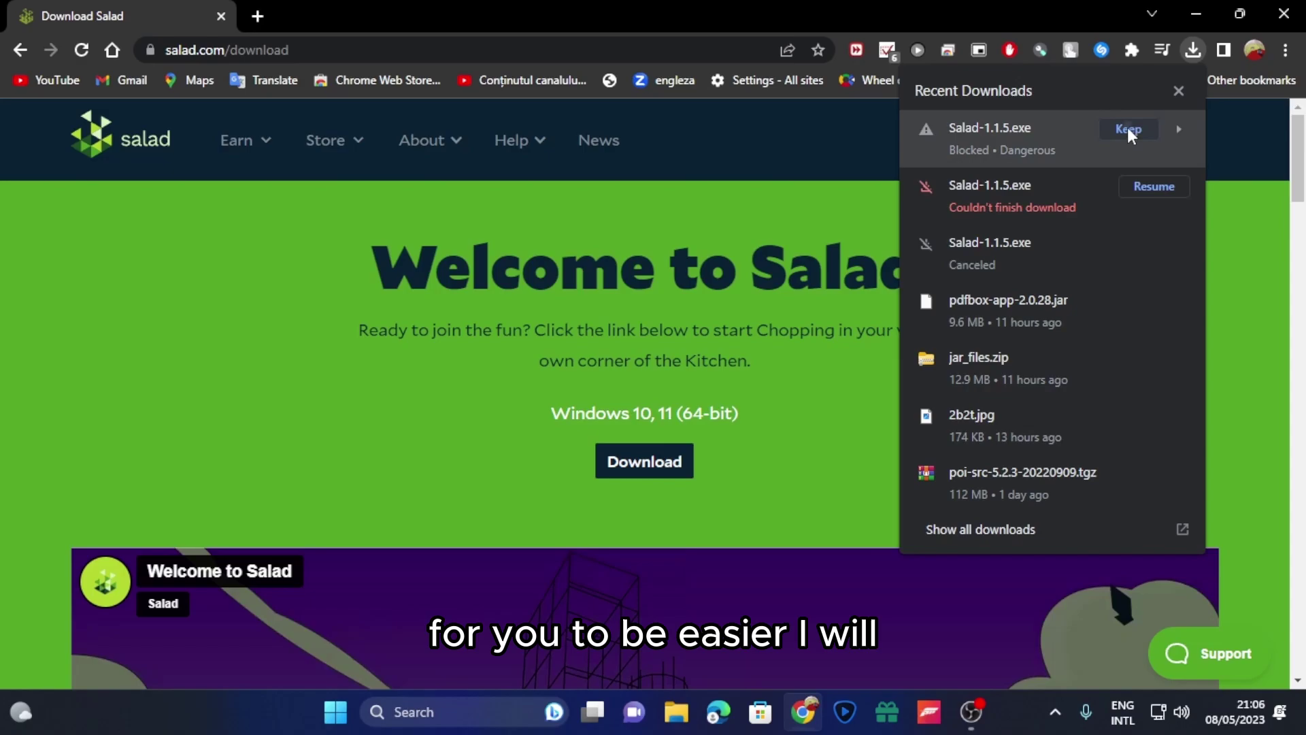
left_click(1127, 128)
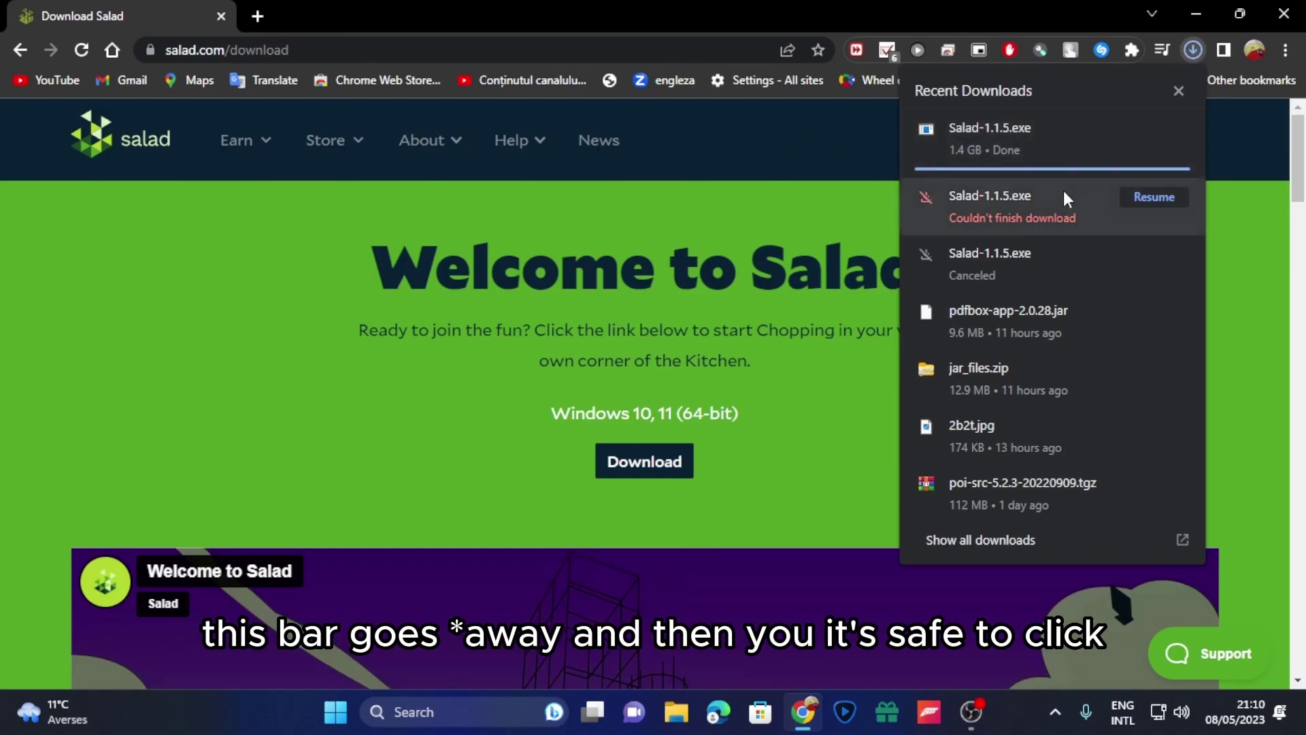
- Wait for the Salad-1.1.5.exe download to complete and open the installer from the recent downloads
left_click(829, 177)
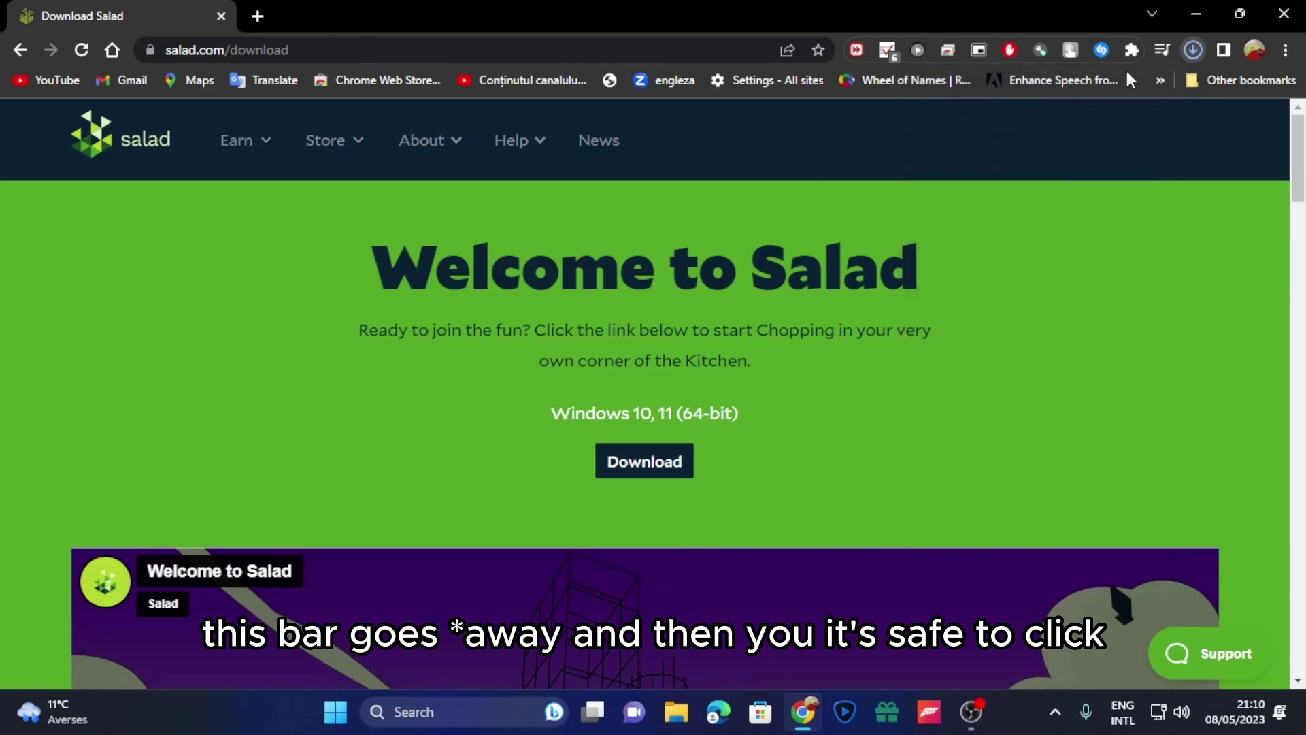
left_click(1197, 51)
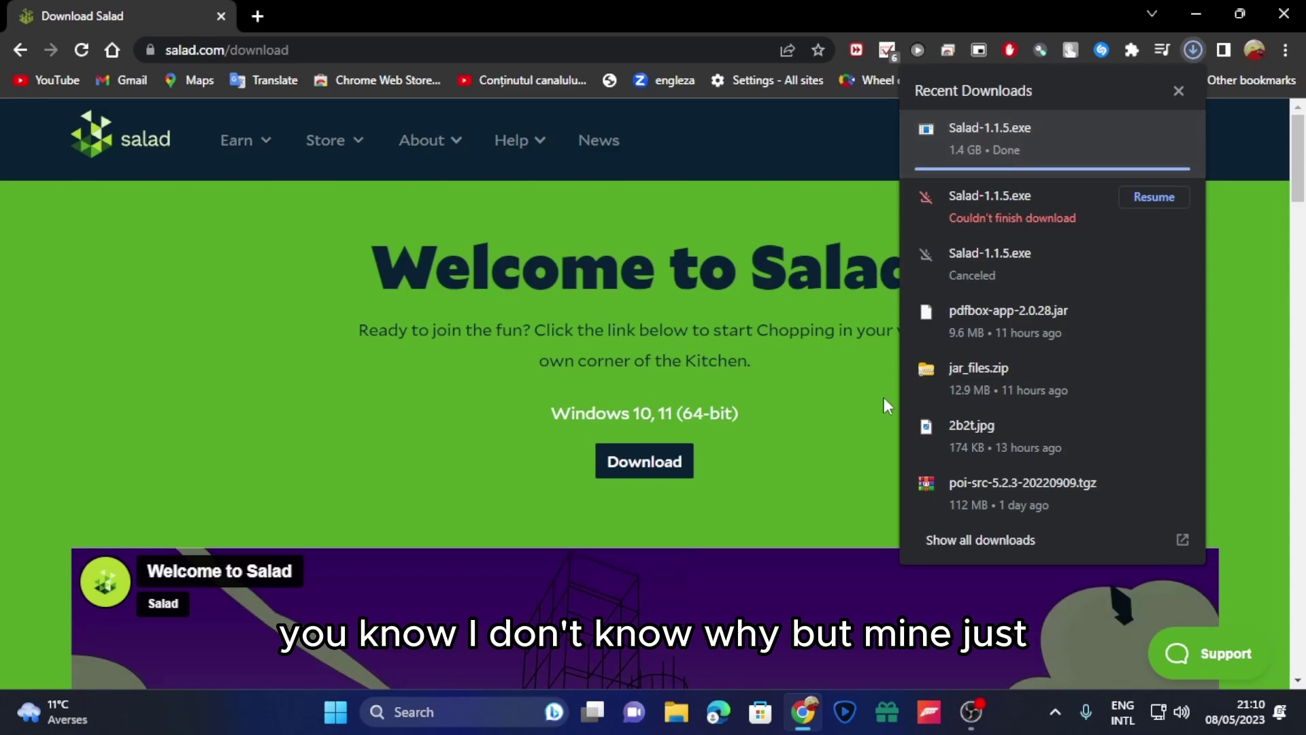
mouse_move(1123, 130)
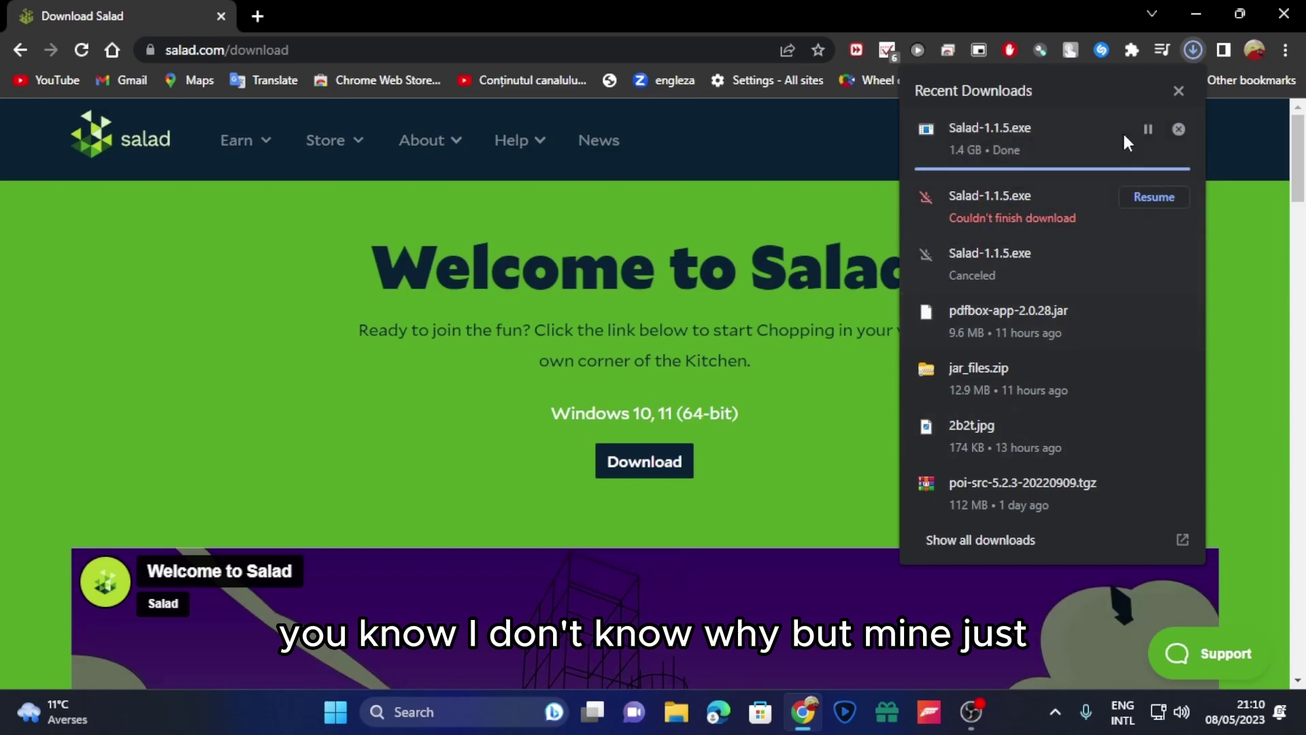
left_click(1194, 49)
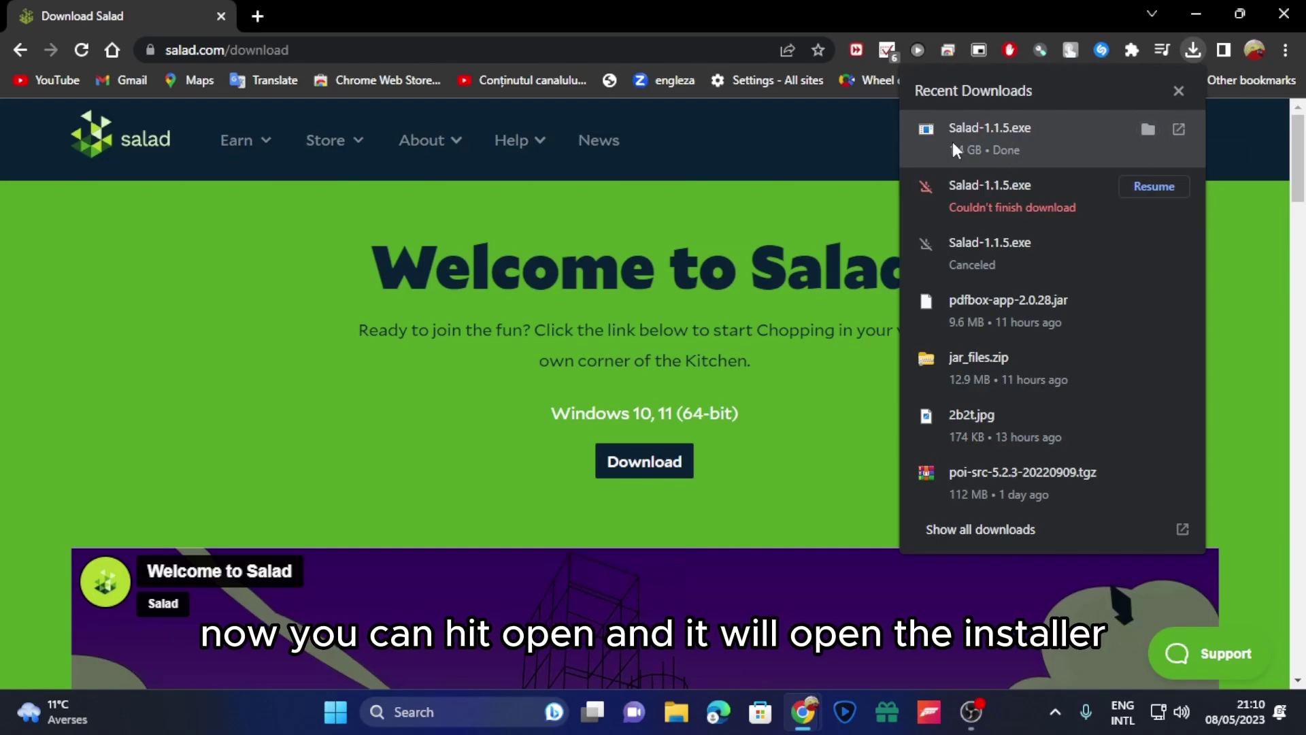
left_click(1178, 129)
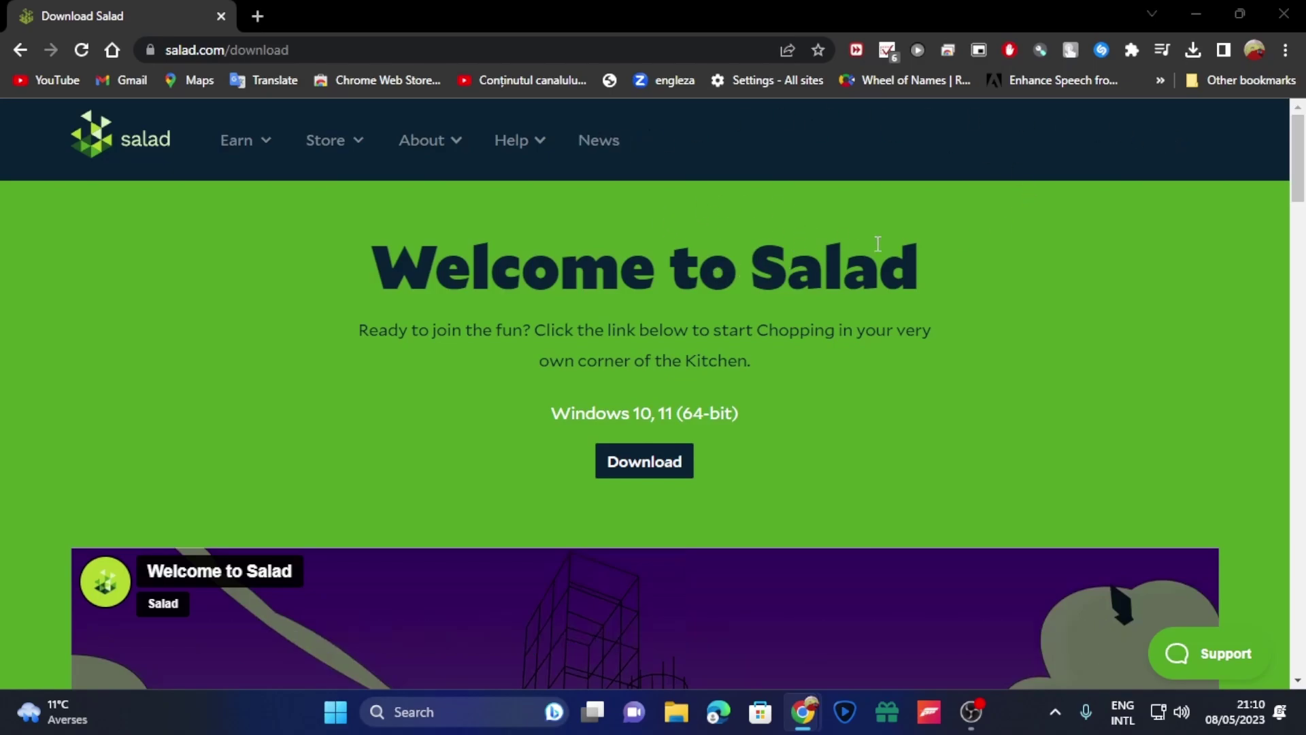
- Show the downloaded Salad-1.1.5.exe in its folder, run it from there and close the folder window
left_click(1197, 12)
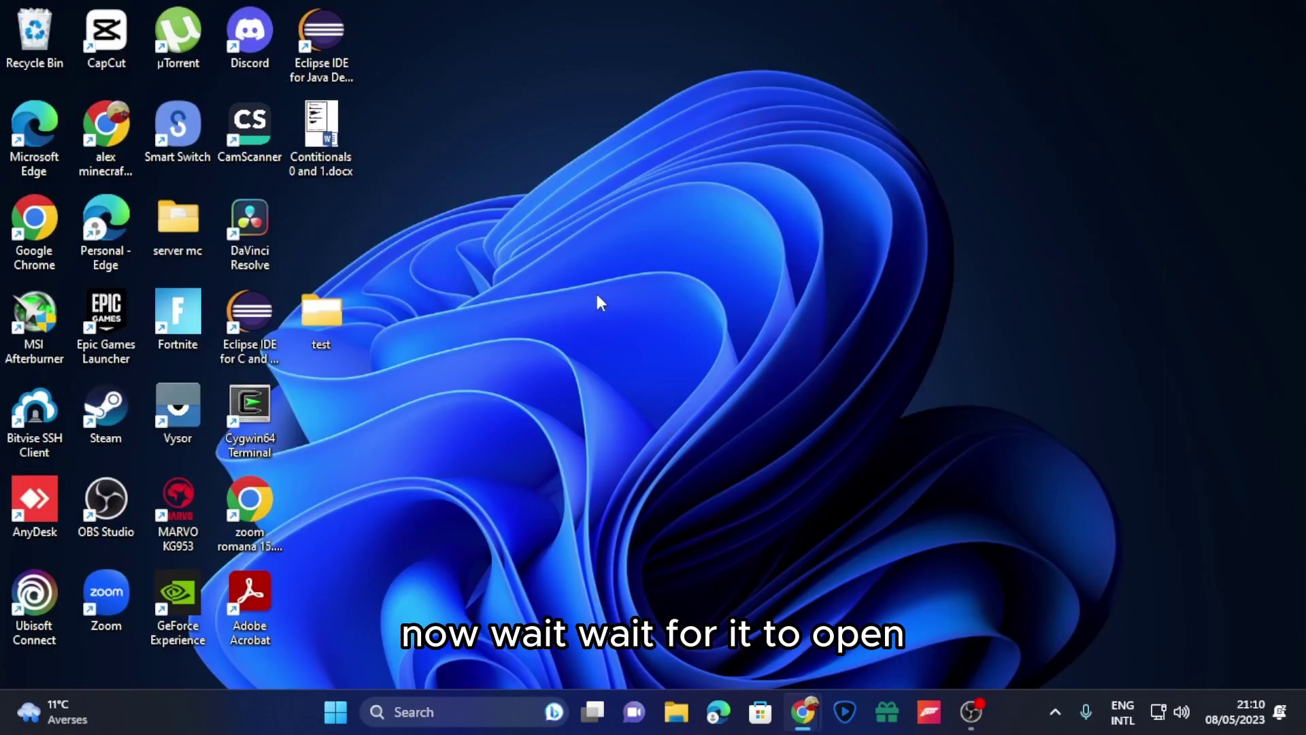
left_click(803, 712)
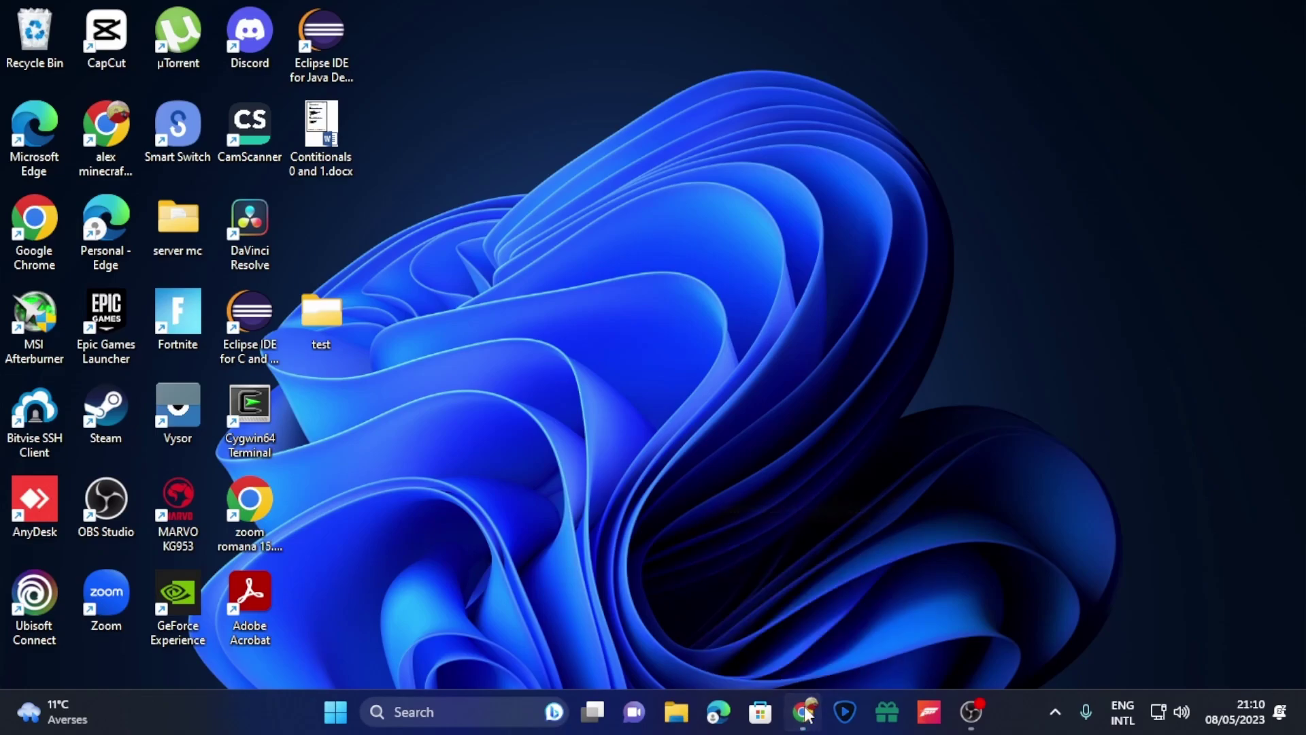
left_click(1194, 52)
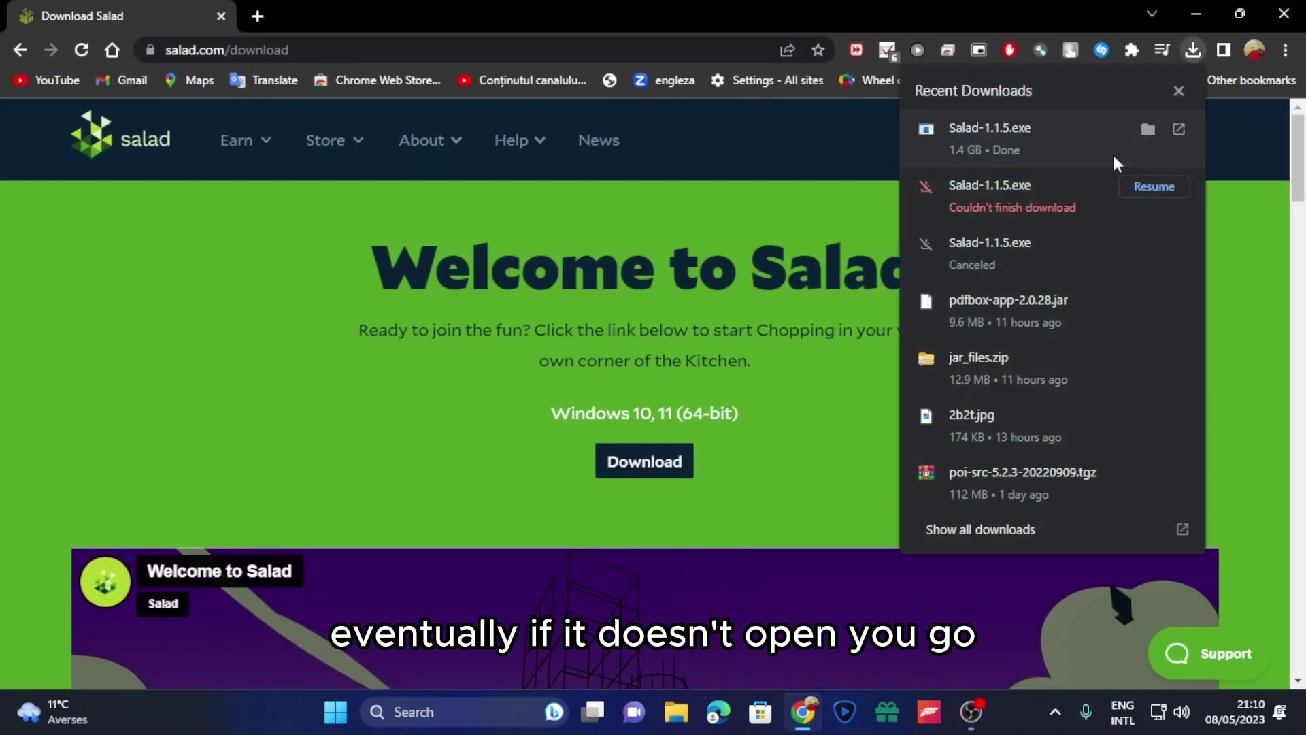
left_click(1147, 130)
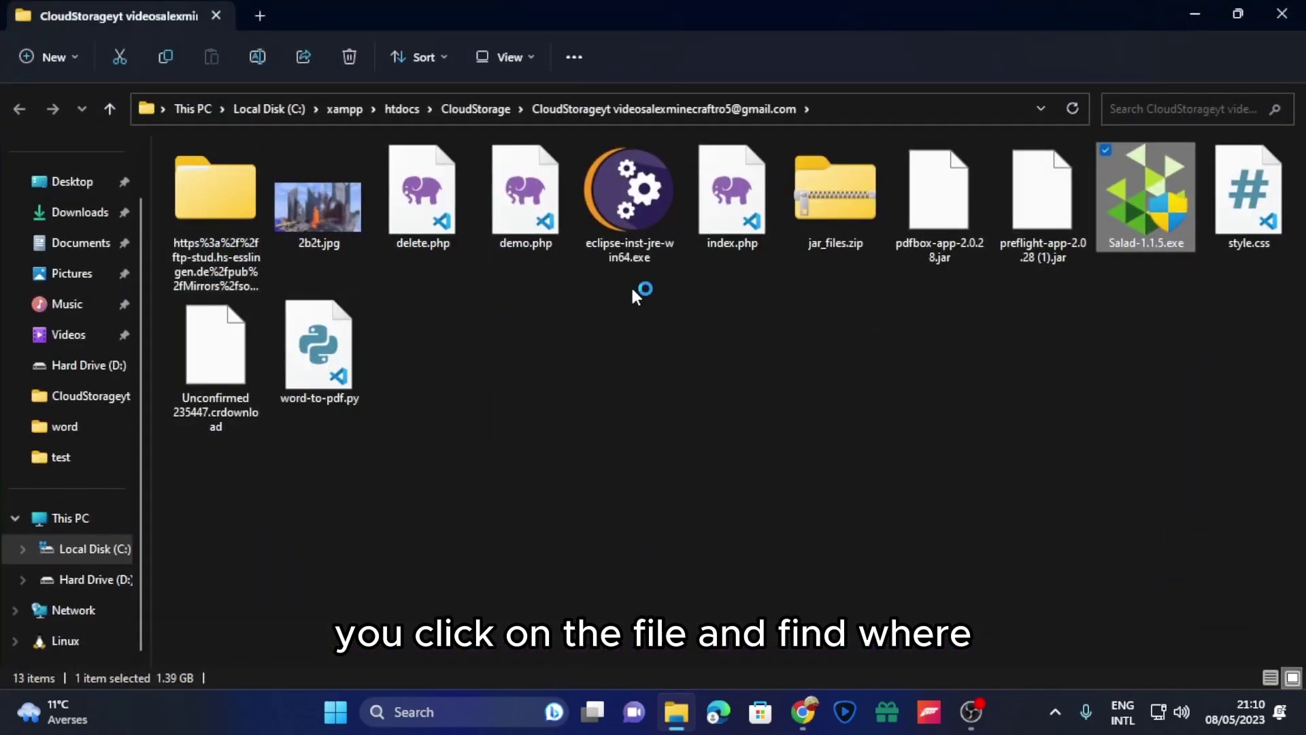
double_click(1148, 243)
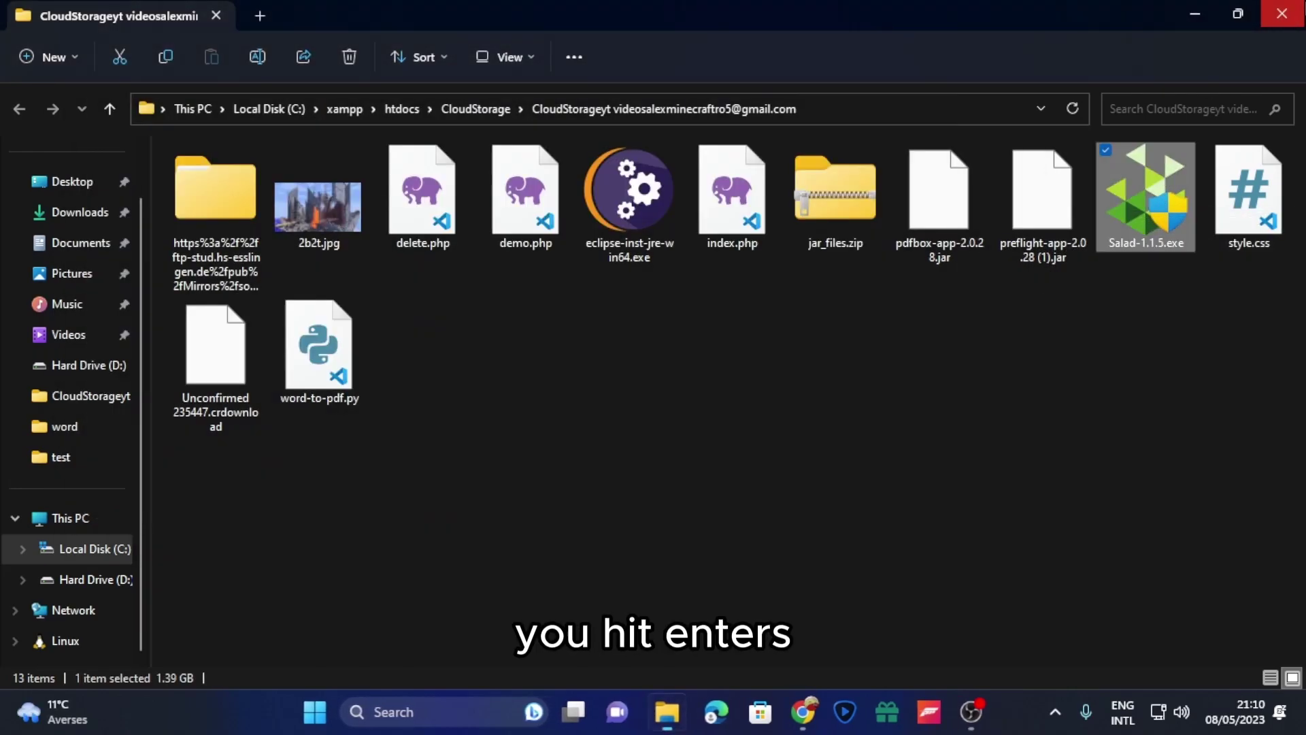
left_click(1282, 13)
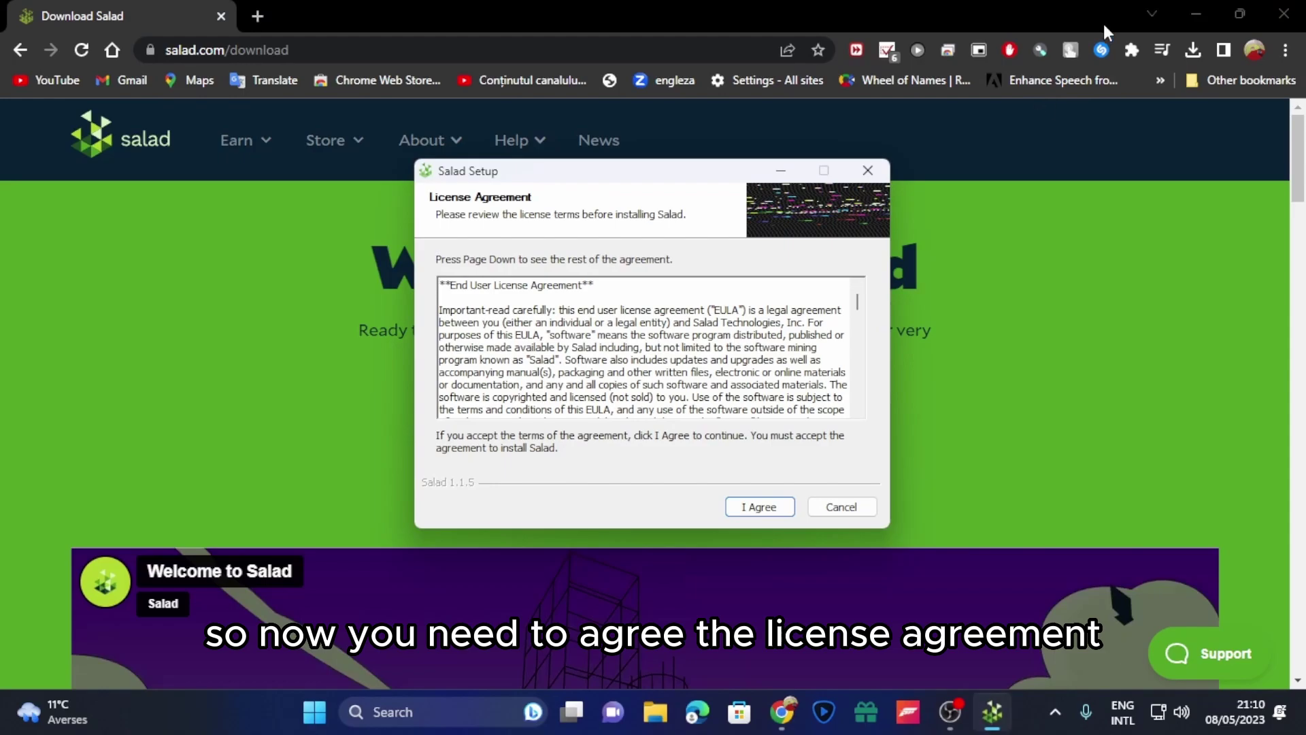
- Accept the Salad license agreement, let the installation run and finish setup with Run Salad enabled
left_click(1197, 15)
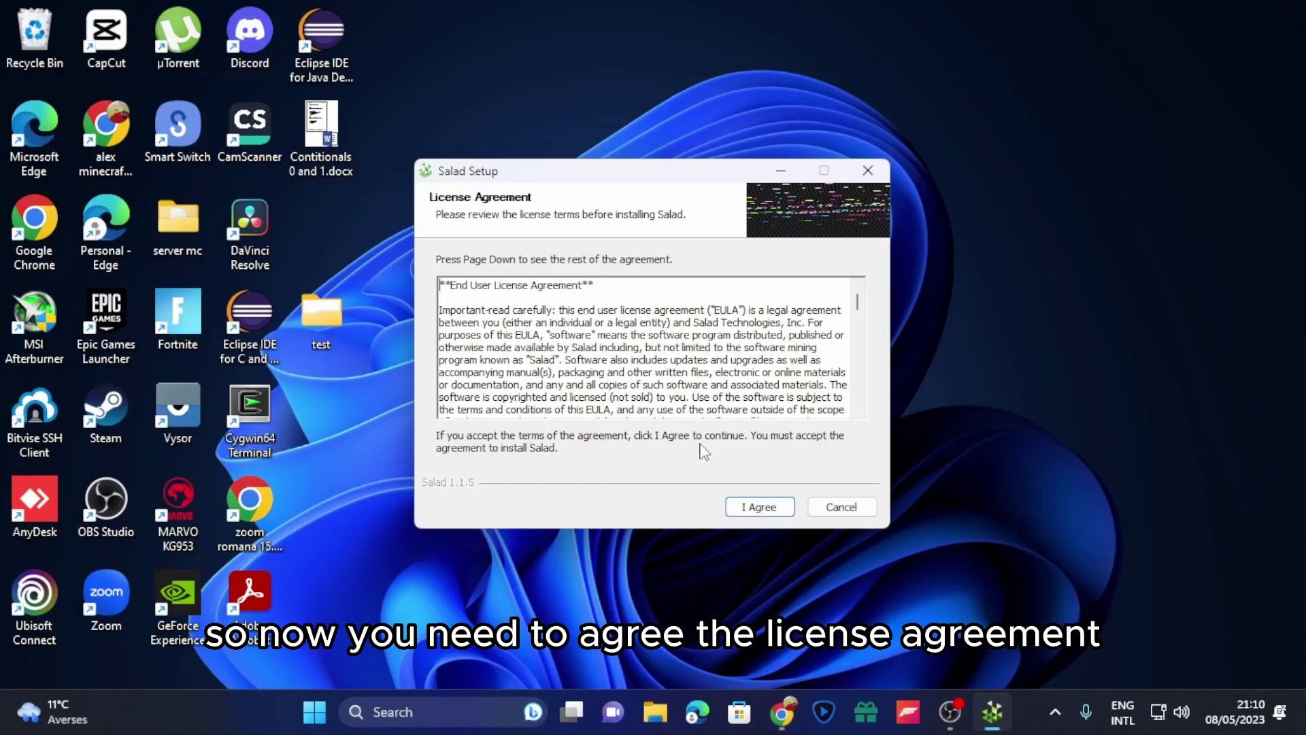
left_click(760, 507)
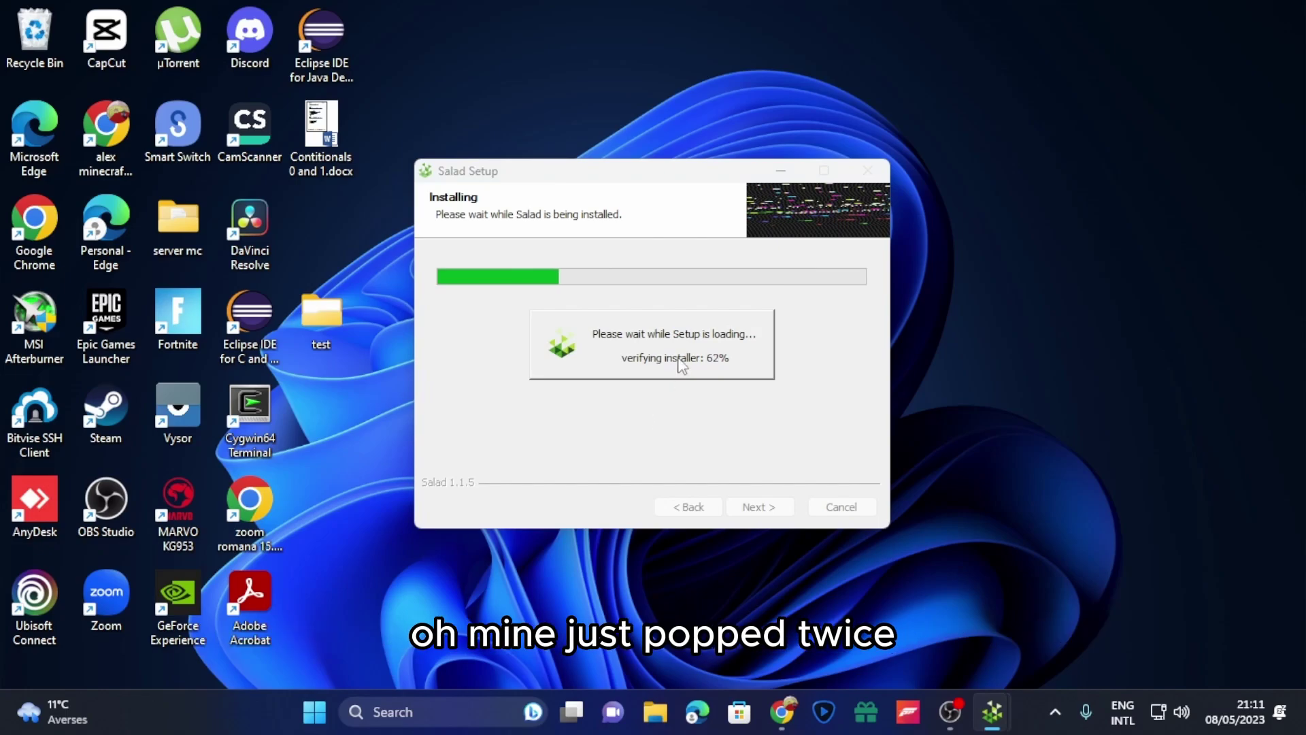
mouse_move(996, 704)
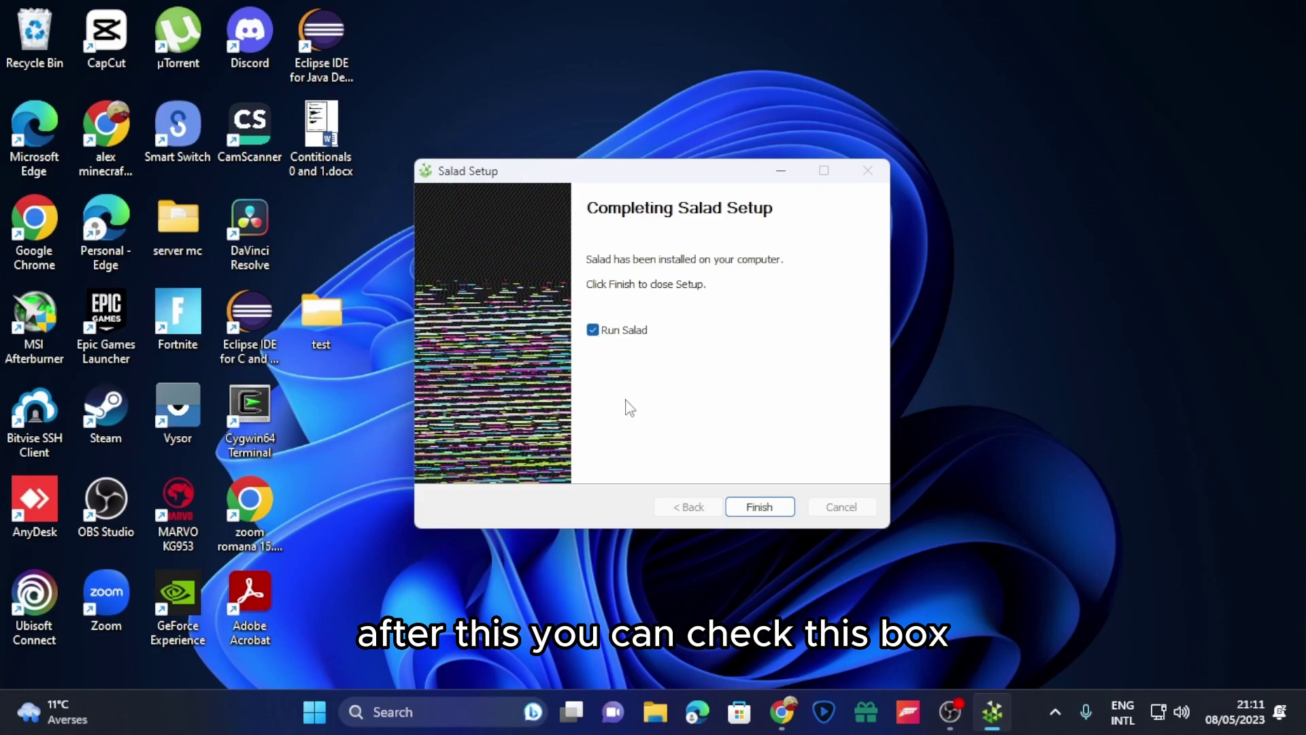
left_click(759, 507)
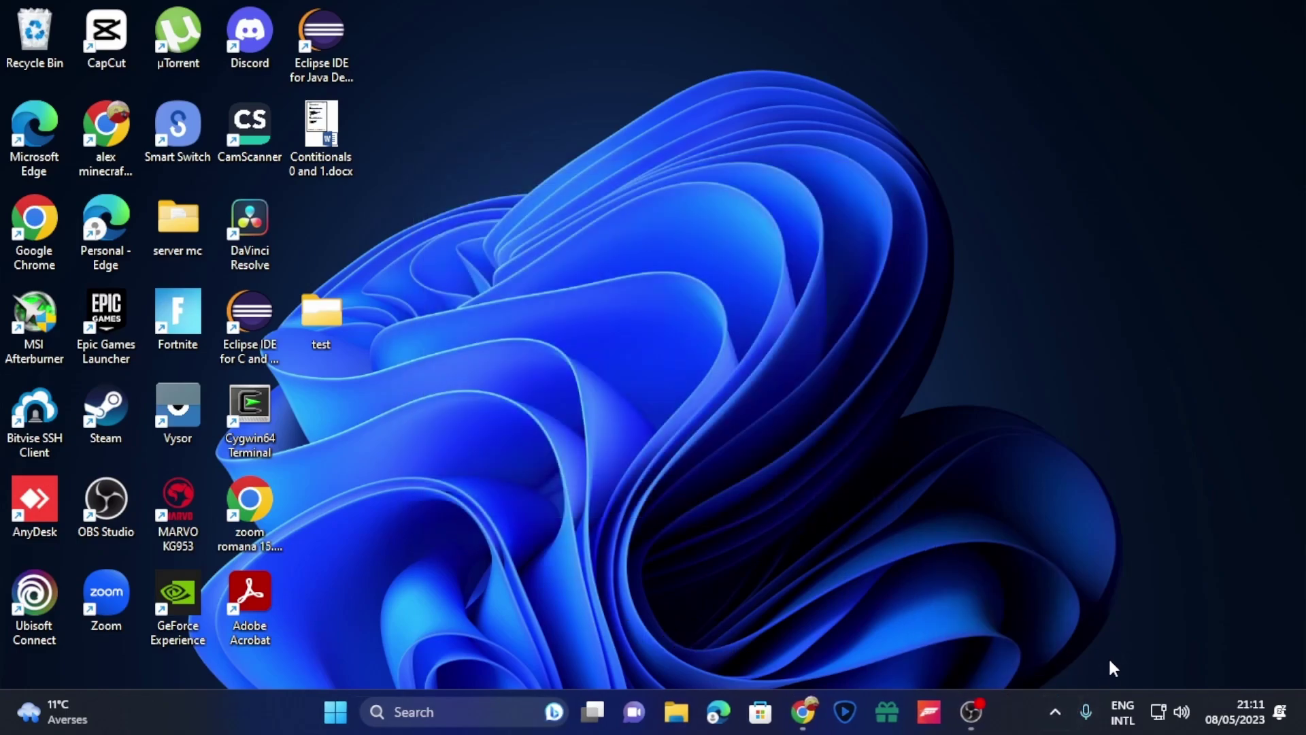
- Open Salad from the hidden system tray icons and start its login in the browser
left_click(1055, 711)
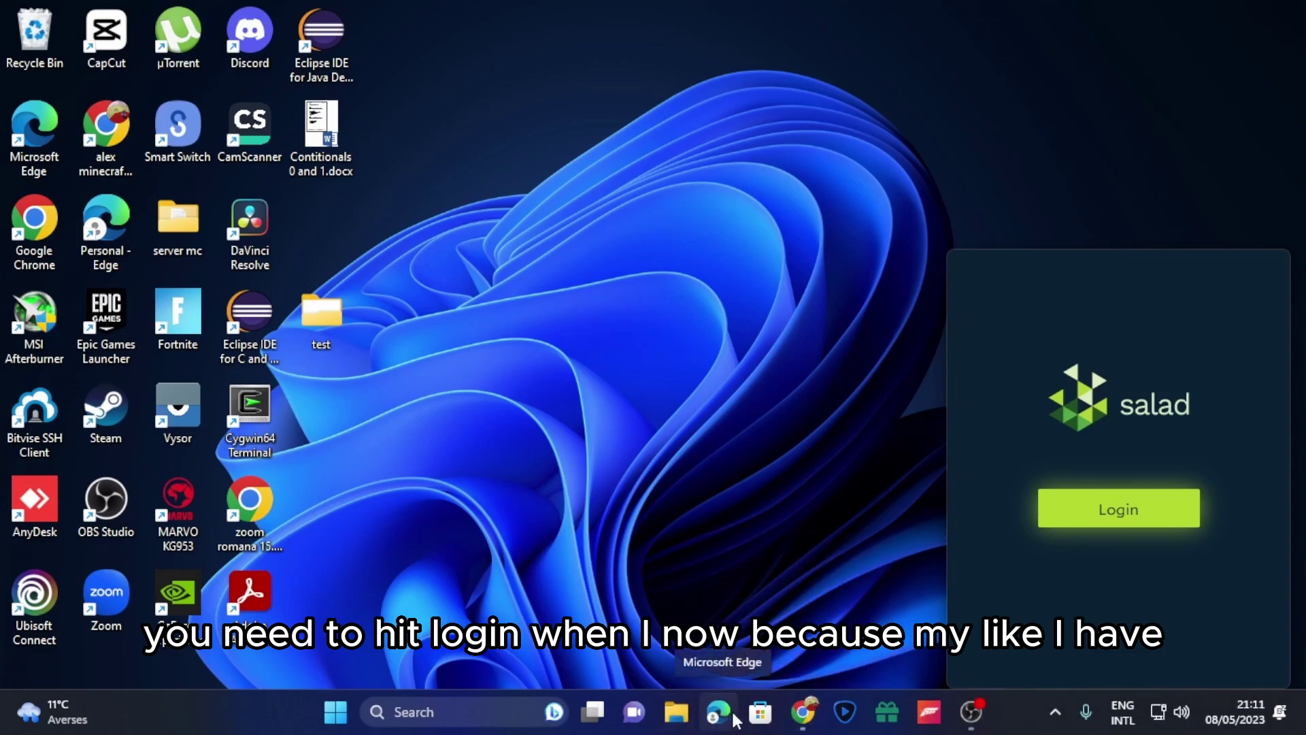
left_click(800, 715)
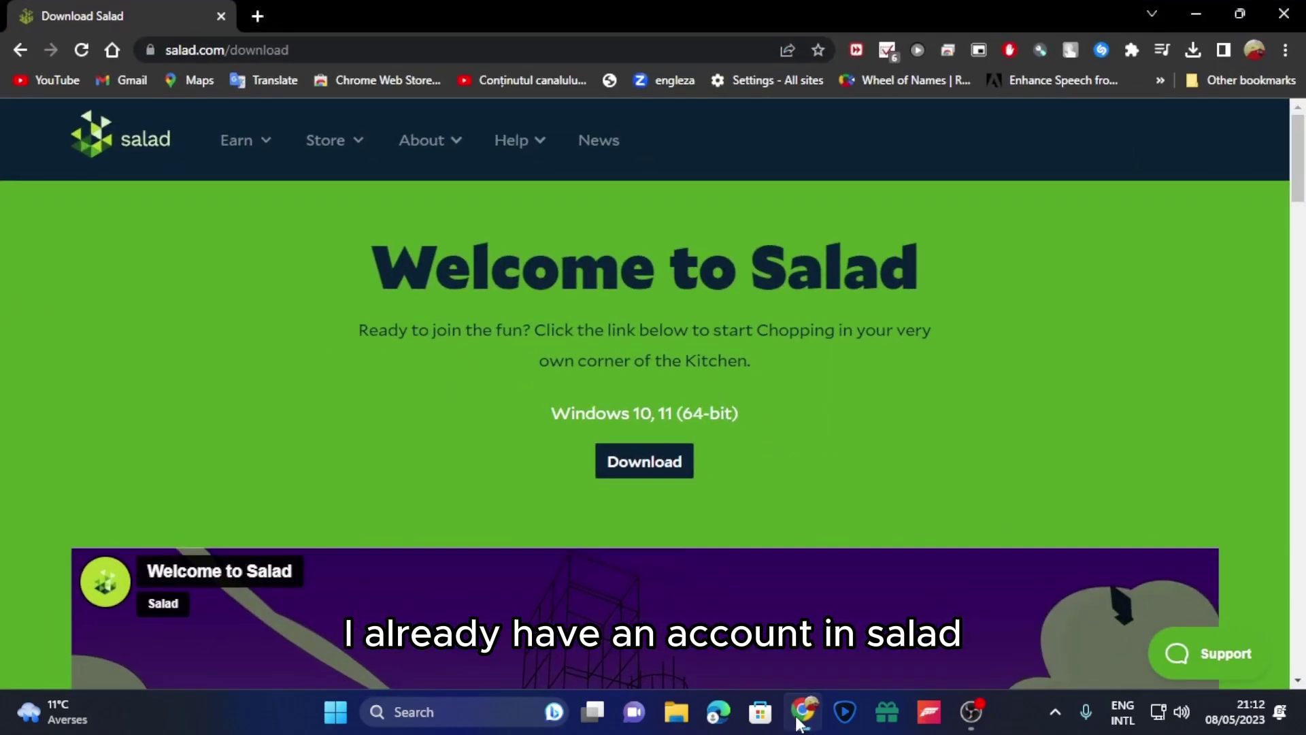
left_click(1055, 711)
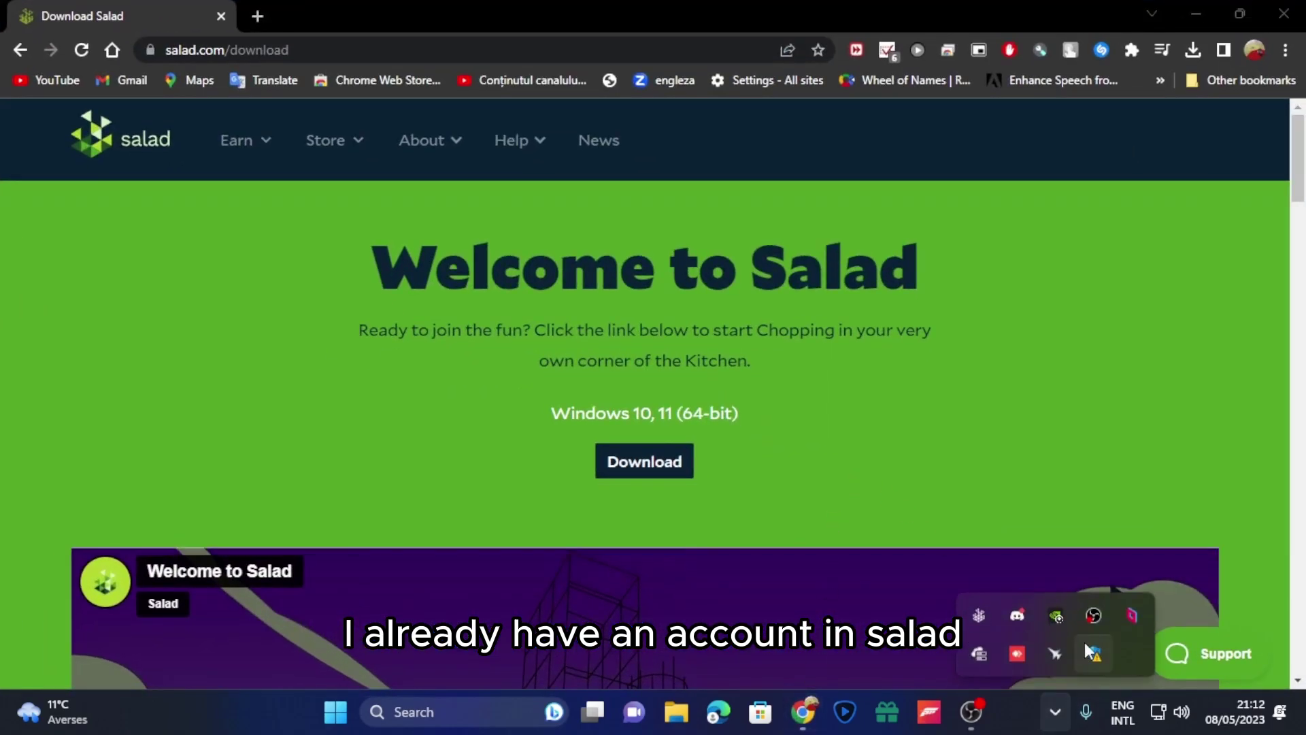
left_click(980, 614)
left_click(1093, 517)
- Copy the Salad login page's address, close its tab and minimize the browser
left_click(408, 49)
key("ctrl+c")
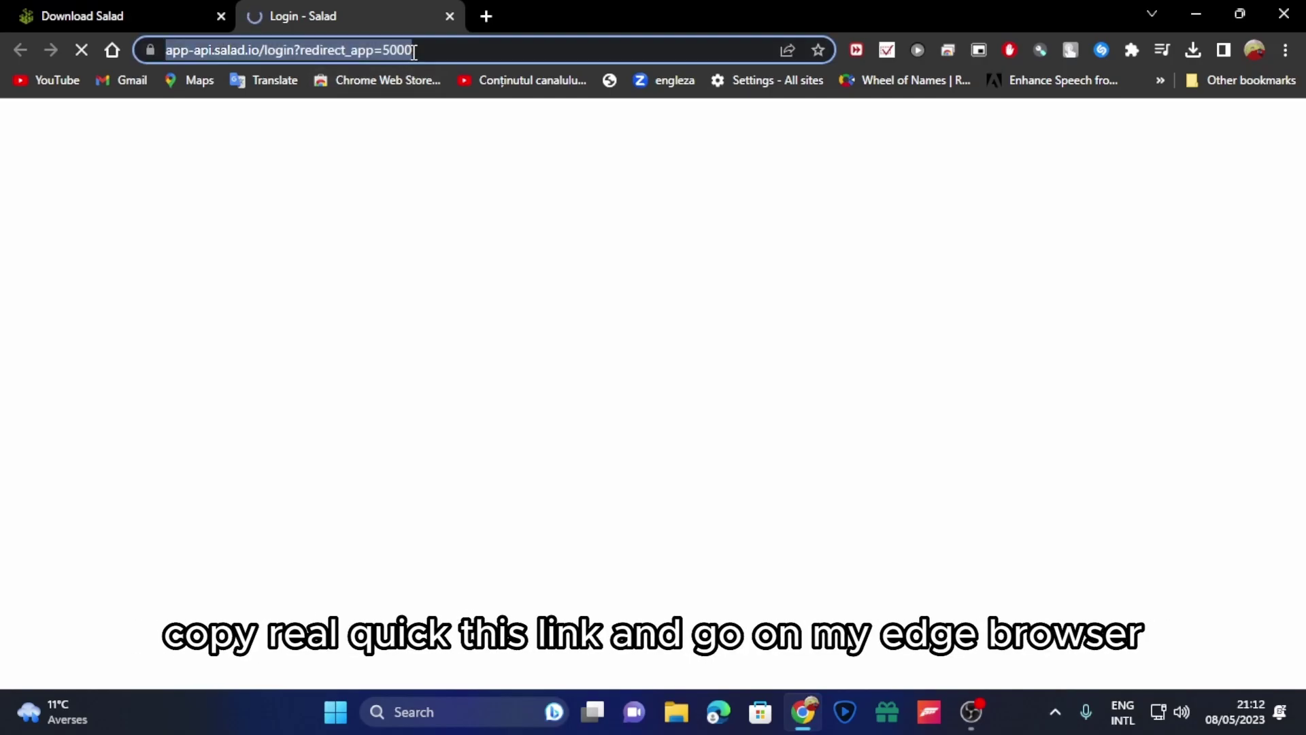
key("ctrl+w")
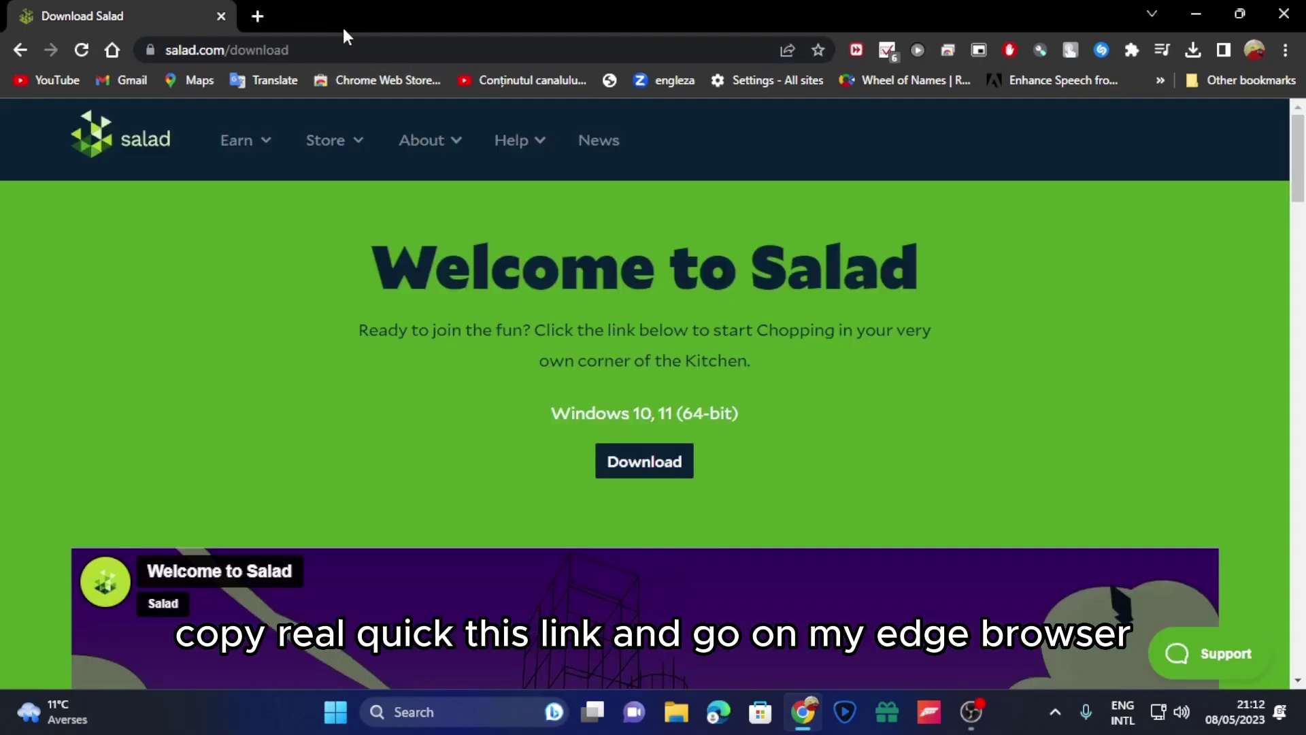
left_click(1196, 13)
- Switch to Microsoft Edge, change to the Personal 2 profile and load the copied address app-api.salad.io/login?redirect_app=5000
left_click(717, 712)
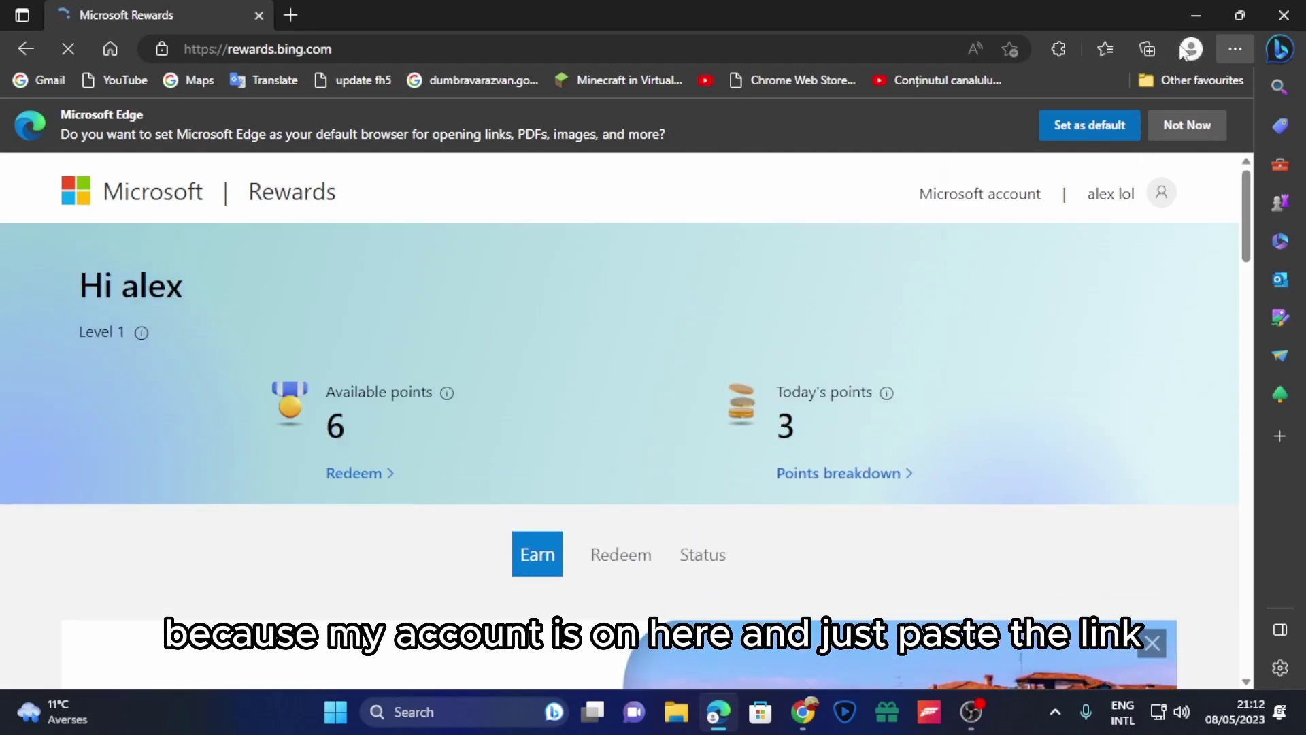
left_click(1183, 49)
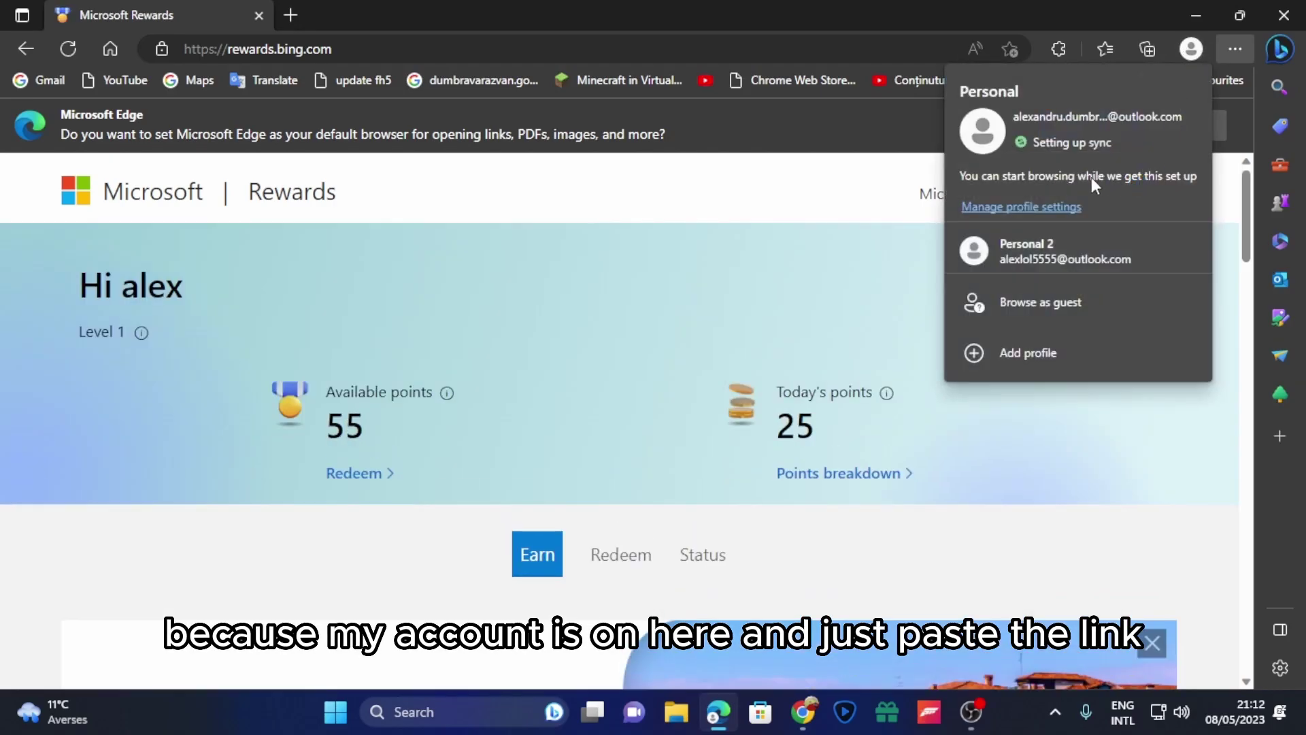
left_click(1020, 251)
key("ctrl+v")
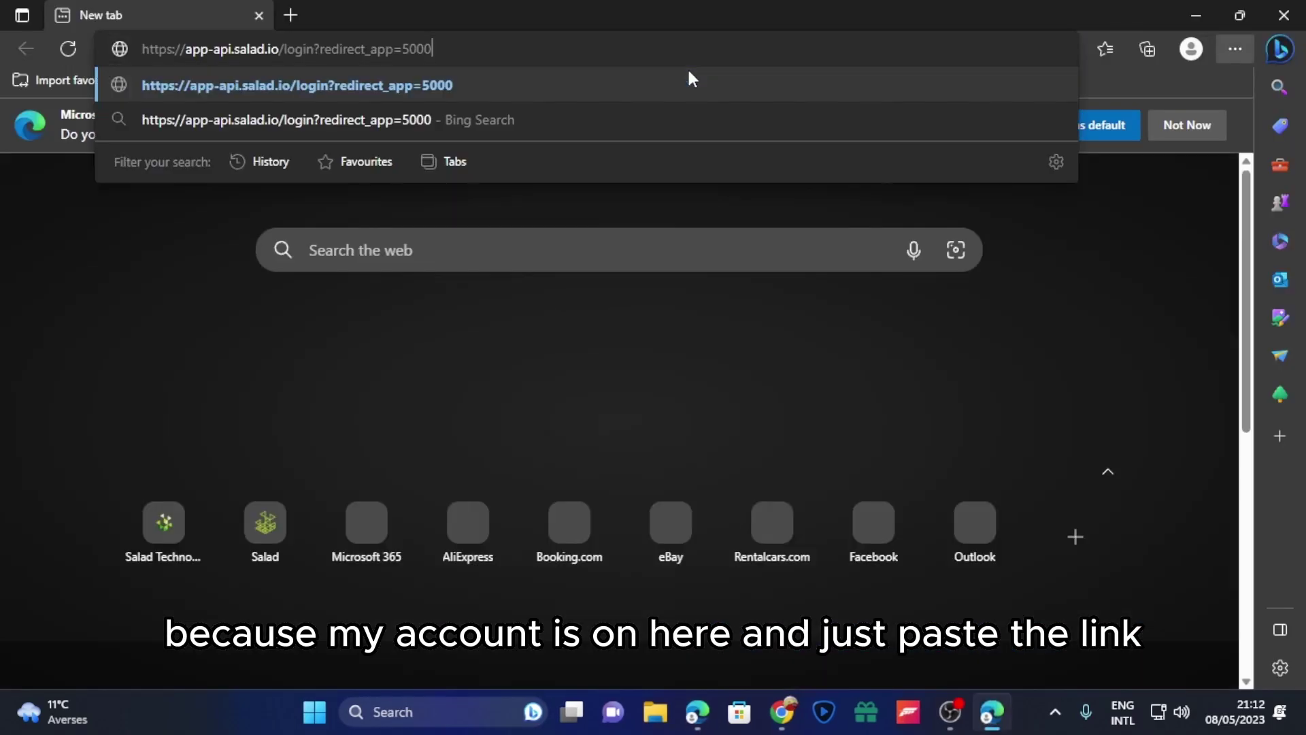
key("Return")
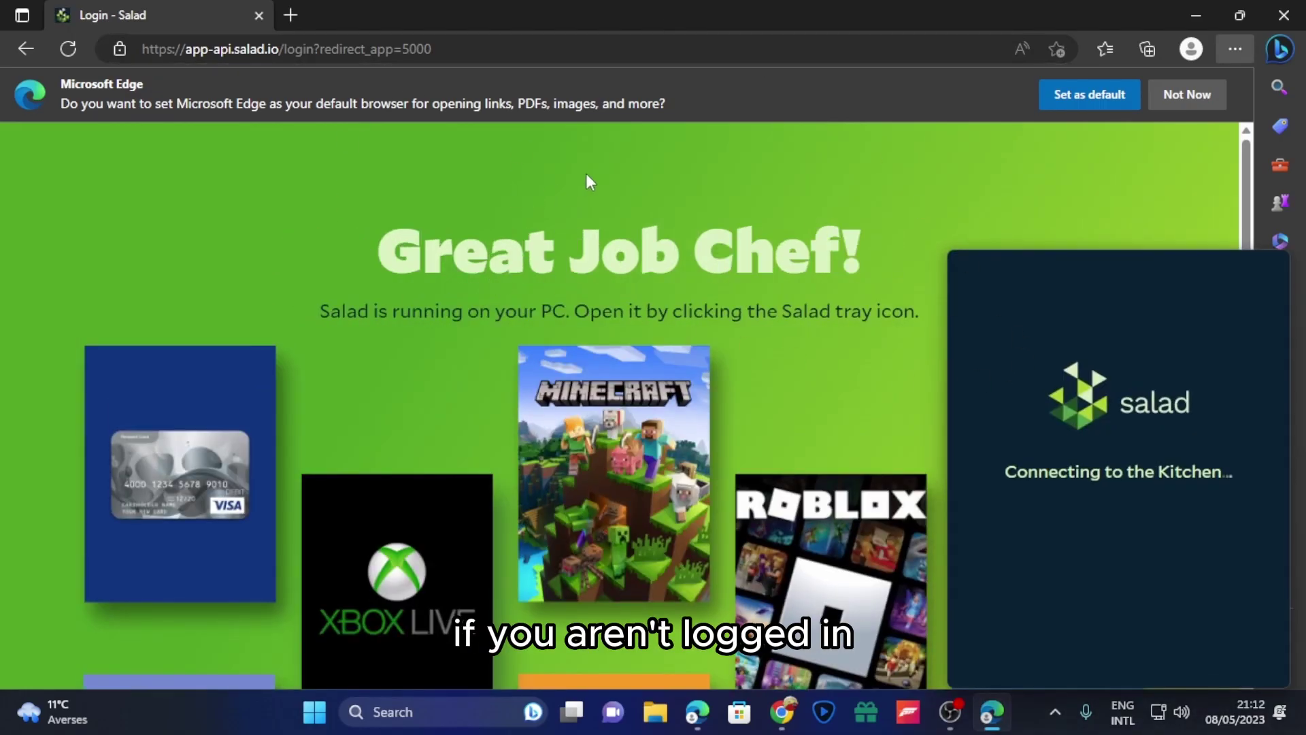
left_click_drag(398, 251, 855, 258)
left_click(846, 257)
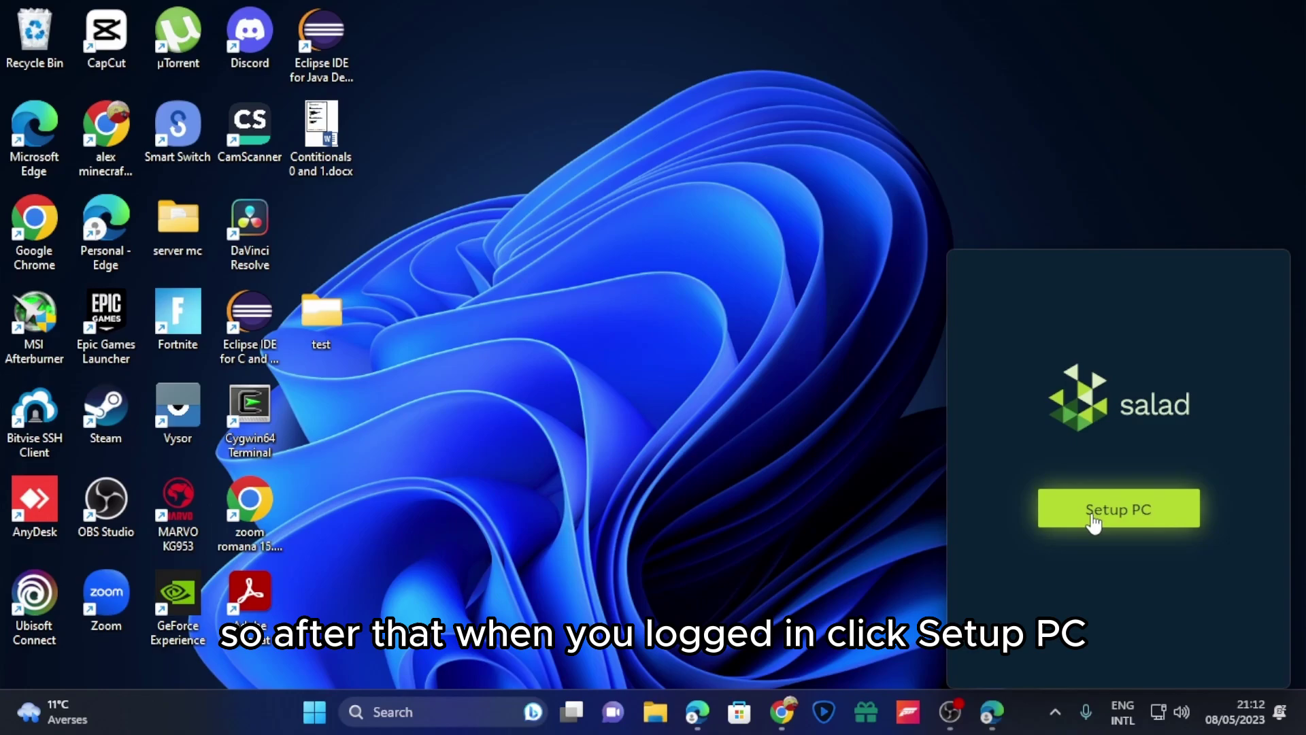
- Start the Salad PC setup, setting auto-start to 1 minute and the bandwidth profile to Maximize Earnings
left_click(1103, 522)
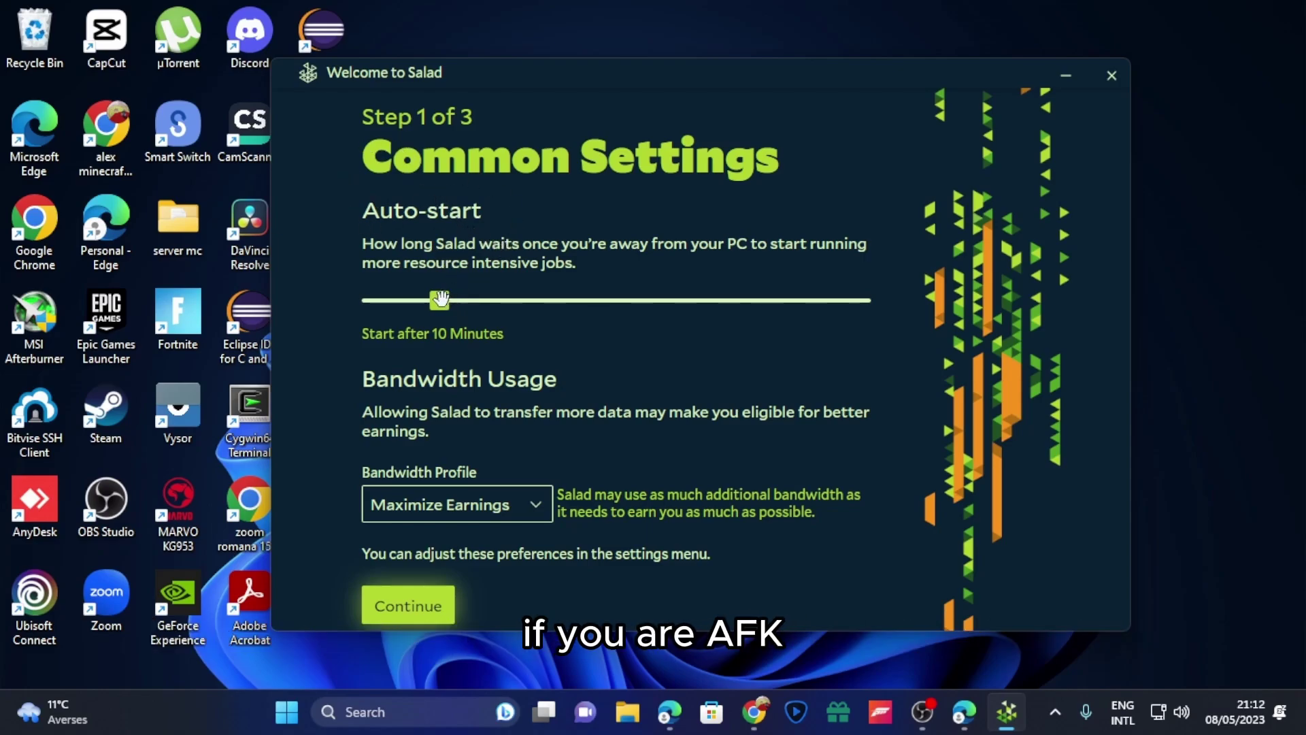
left_click_drag(440, 298, 324, 309)
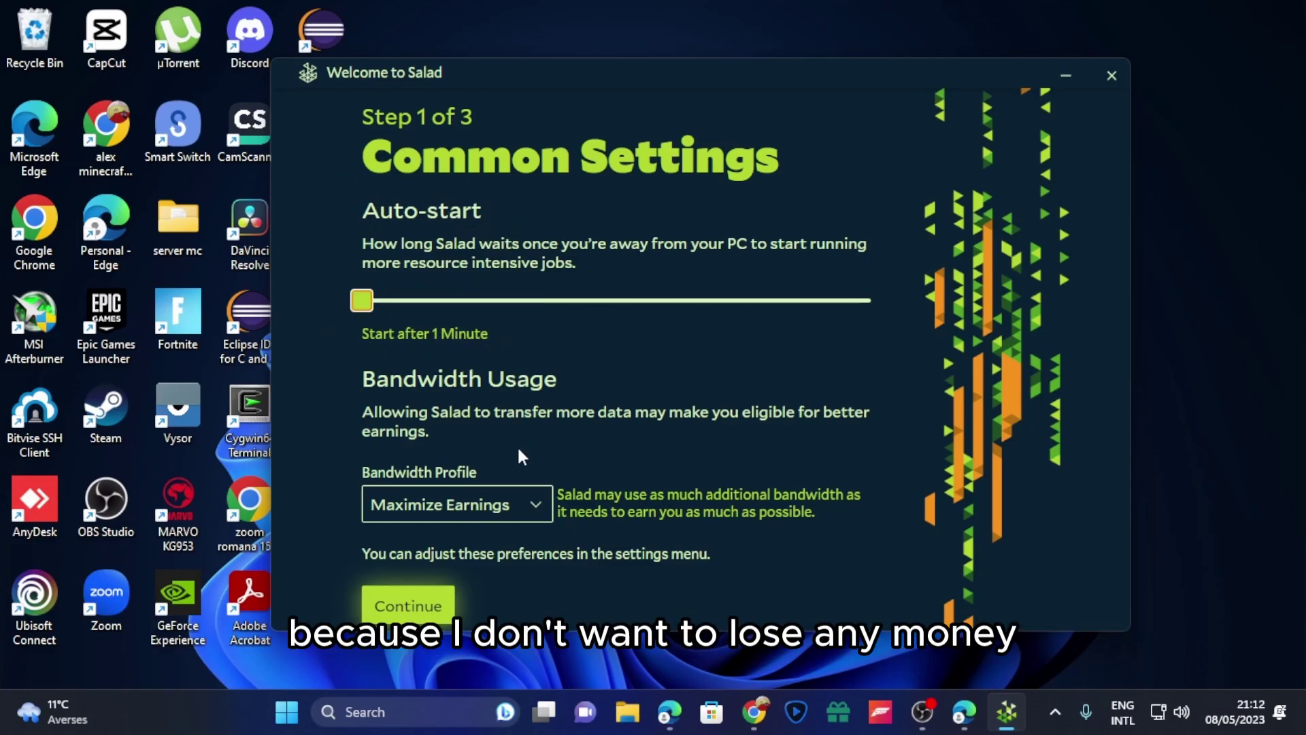
left_click(467, 518)
left_click(436, 507)
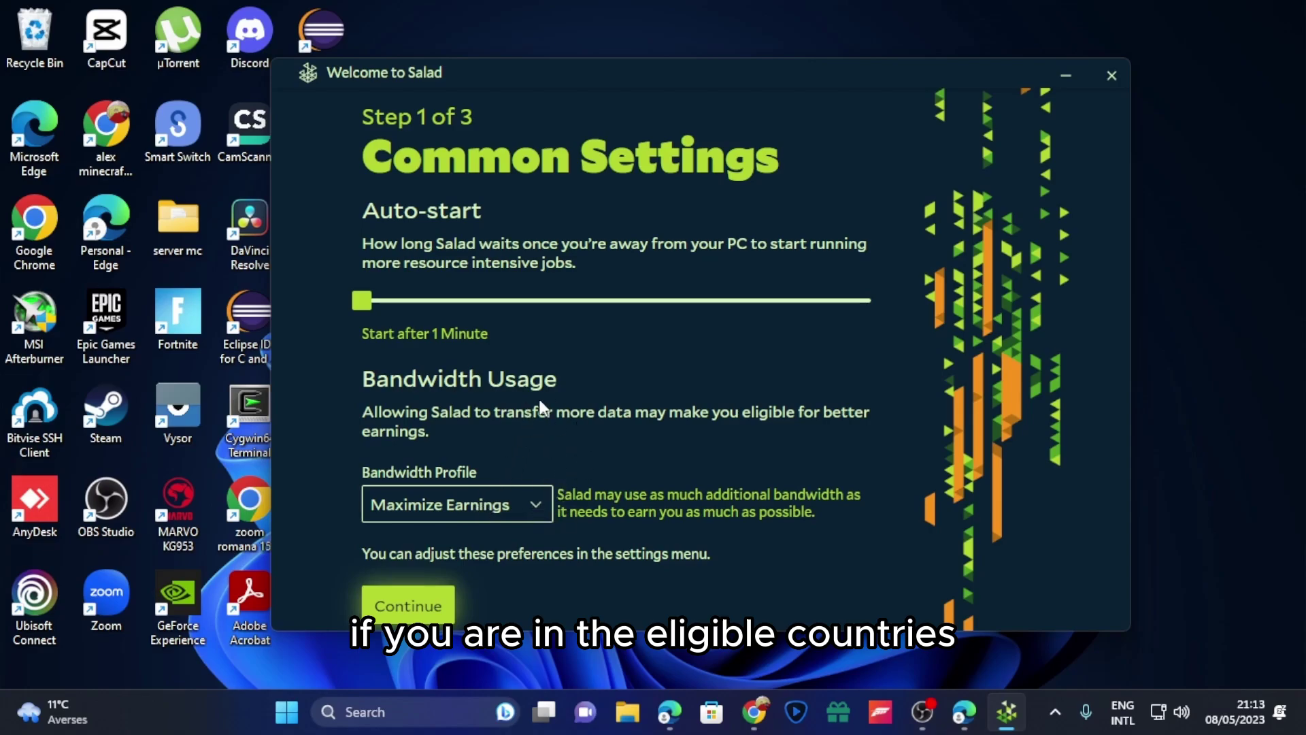
left_click(496, 505)
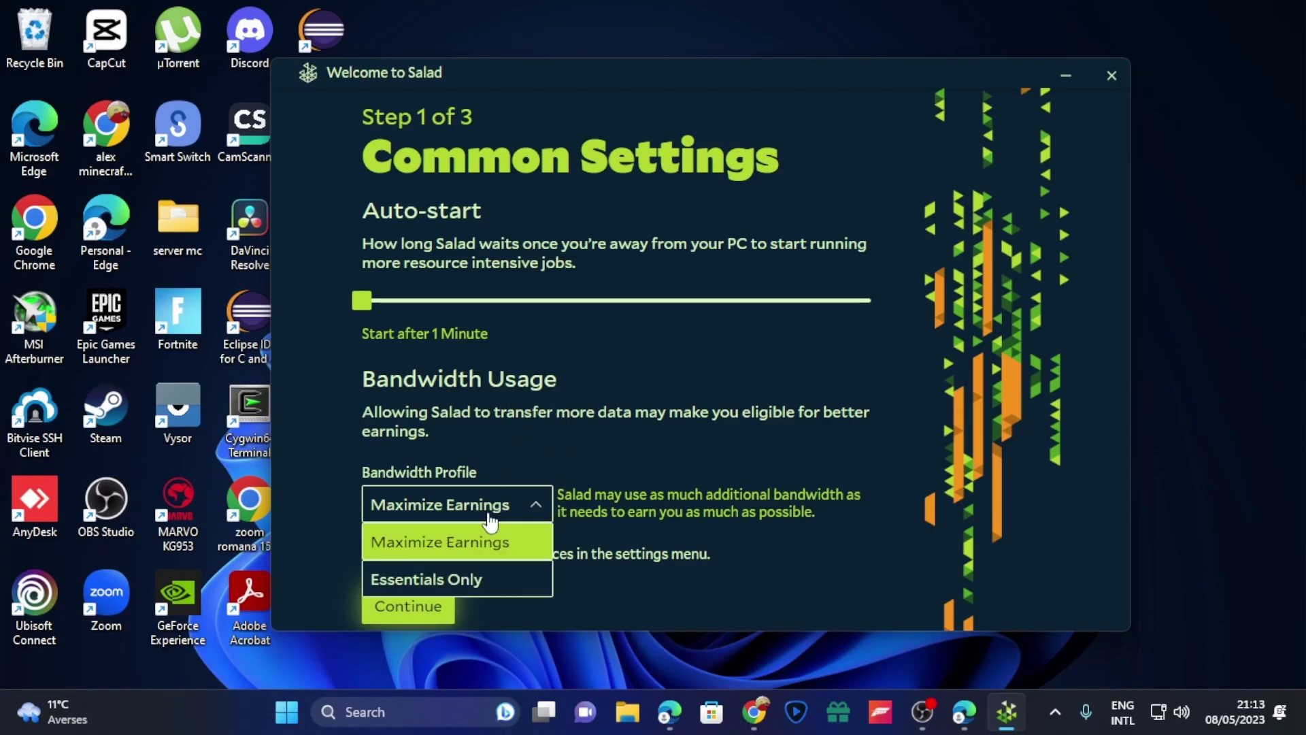
left_click(461, 546)
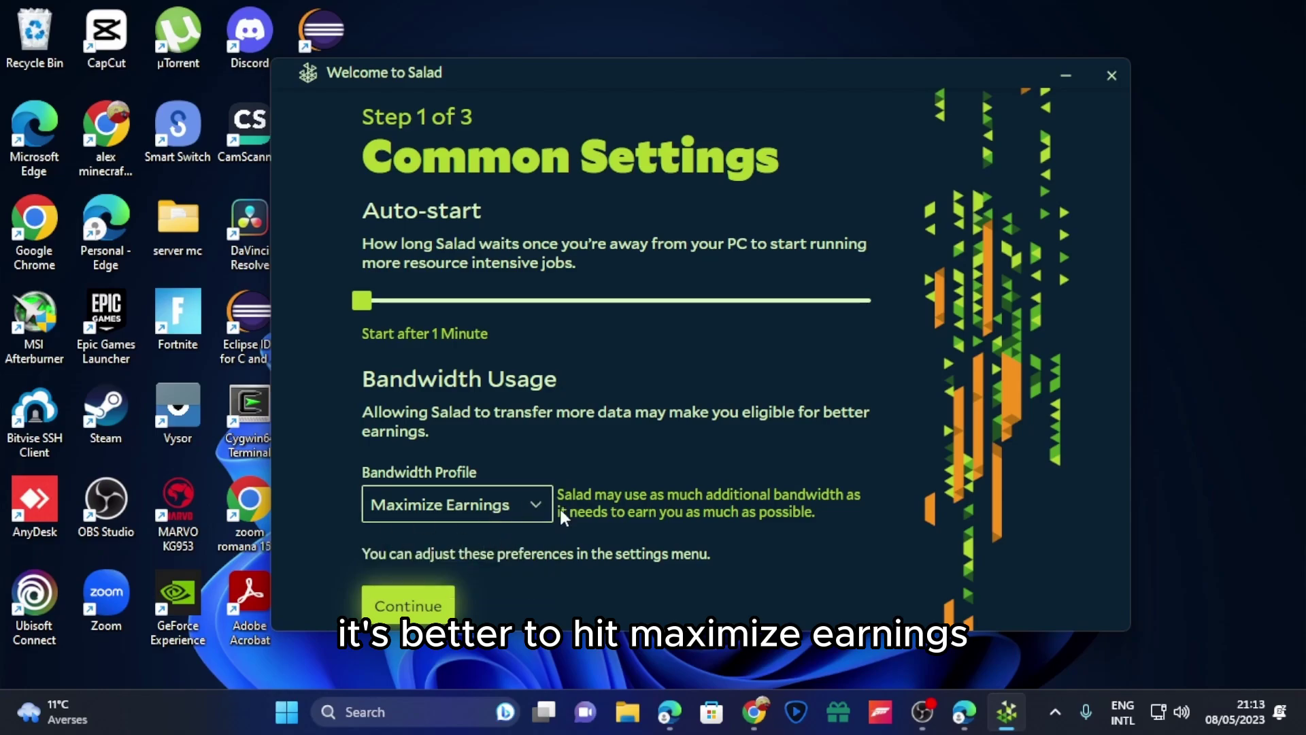
- Continue to the antivirus step, choose Windows Defender as the provider and finish the Salad setup
left_click(434, 598)
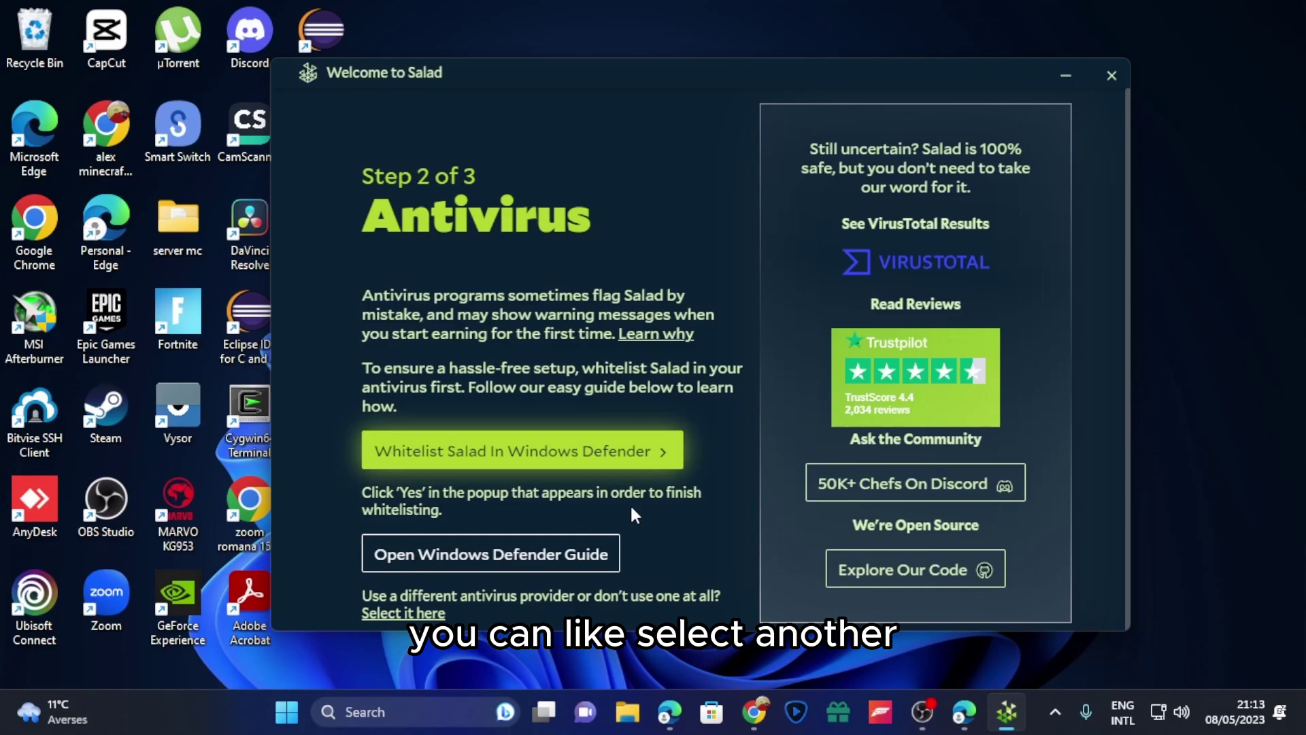
scroll(690, 493, "down", 1)
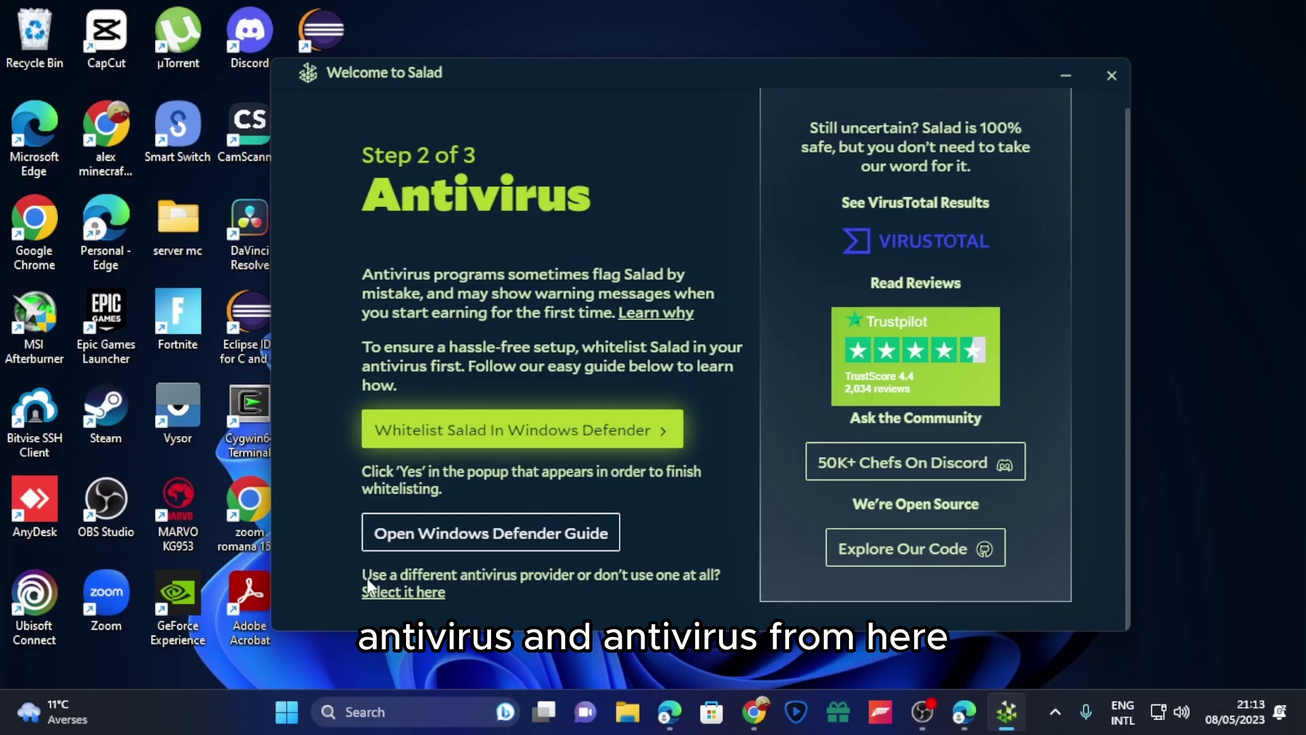
left_click(403, 593)
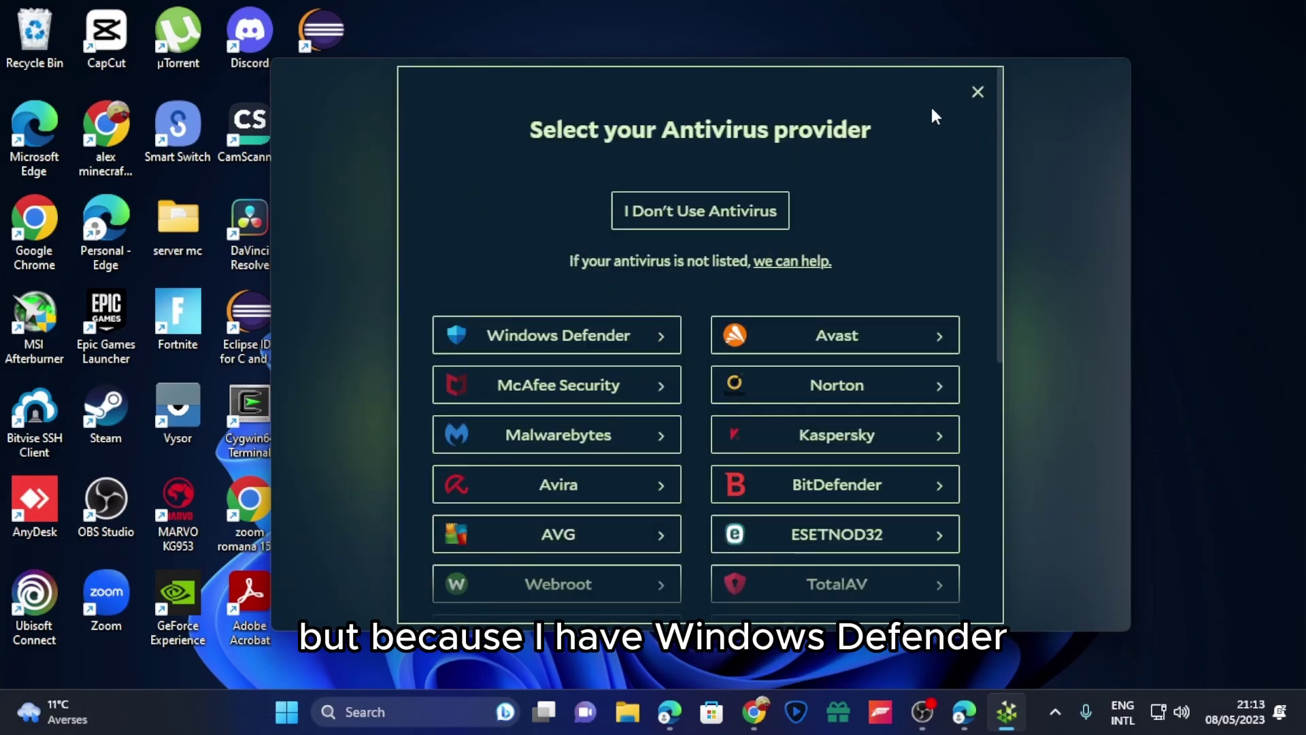
left_click(542, 340)
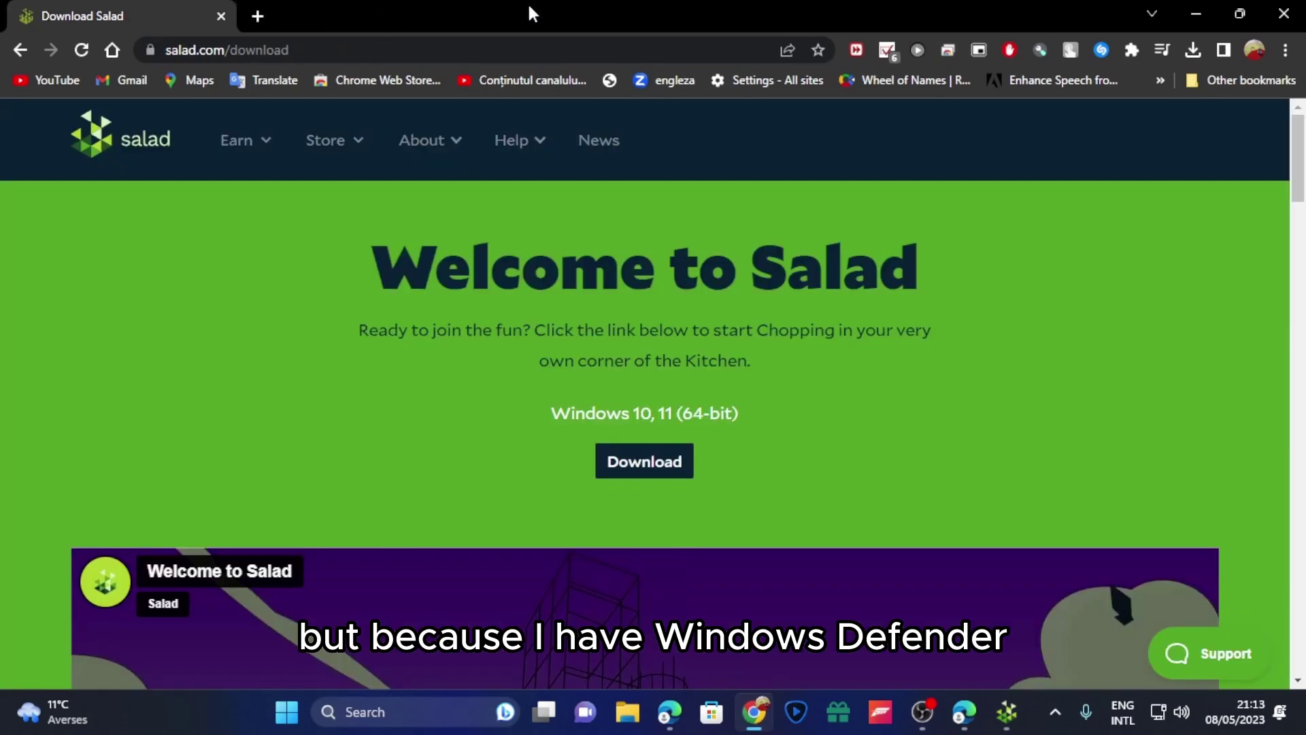
left_click(449, 15)
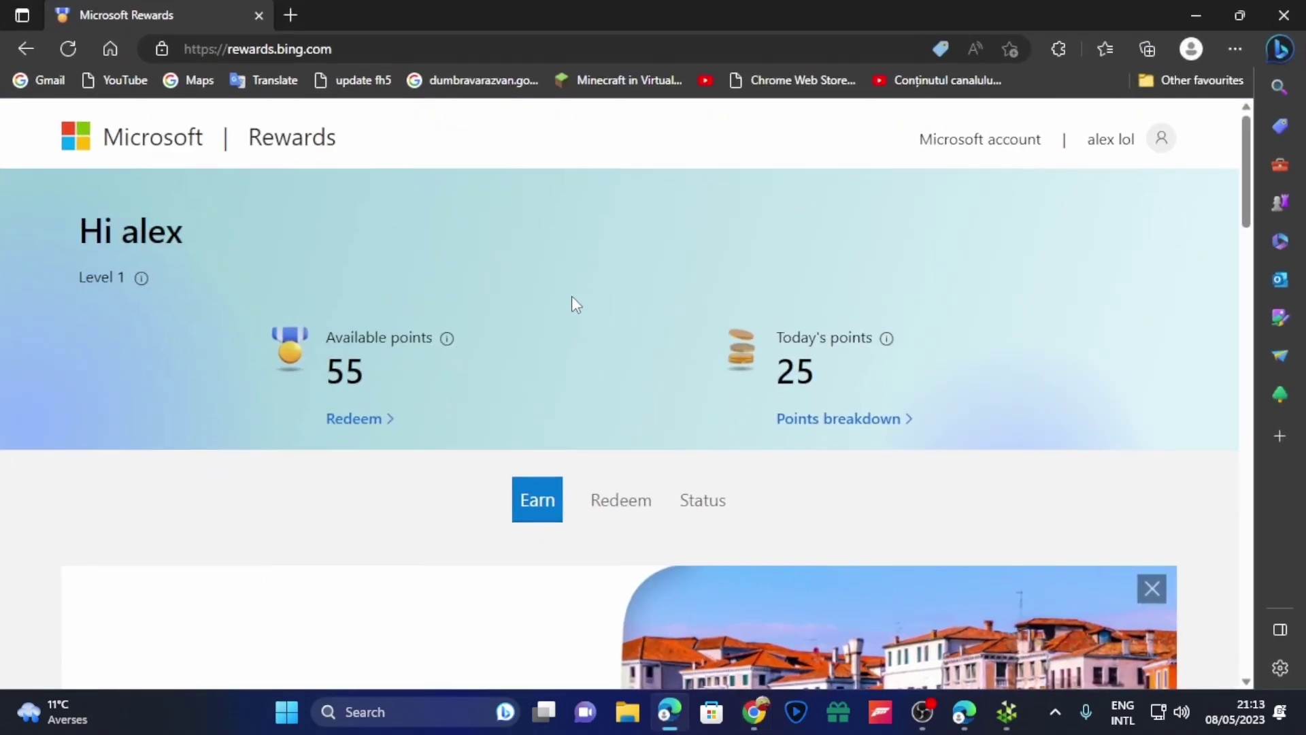
key("alt+Tab")
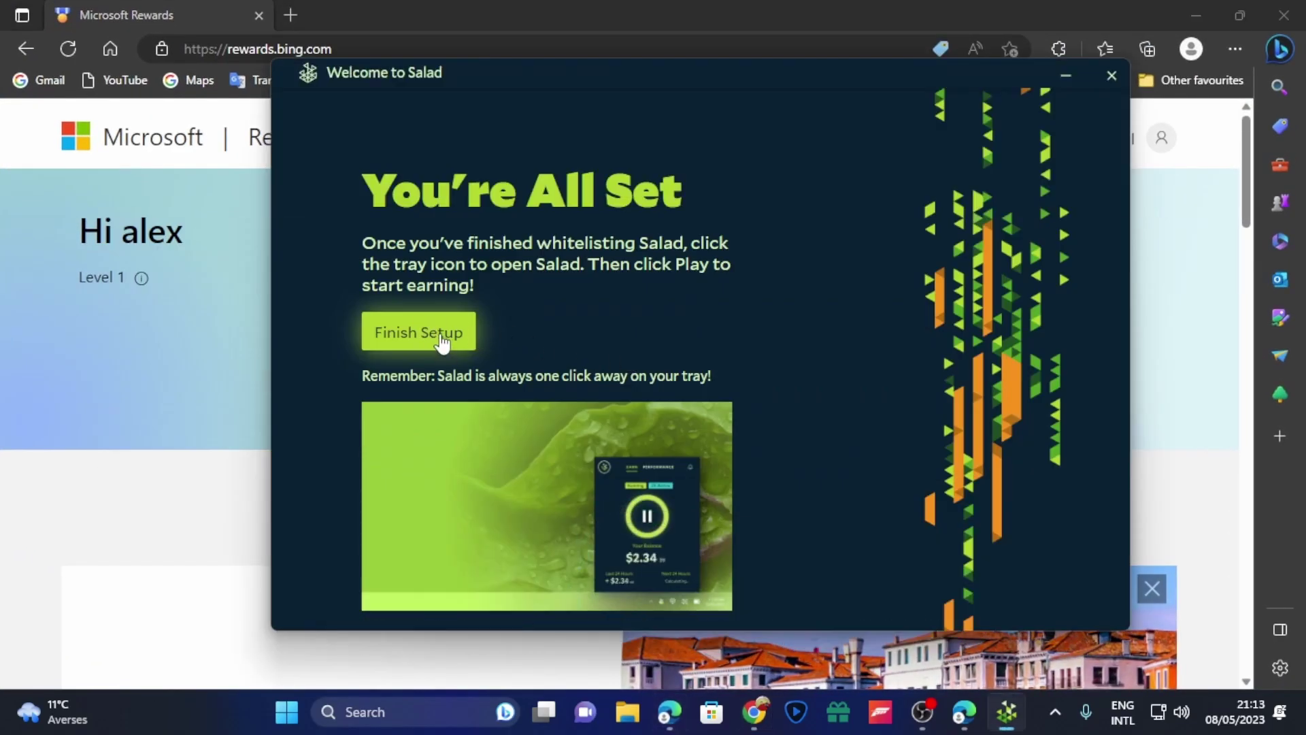
left_click(438, 343)
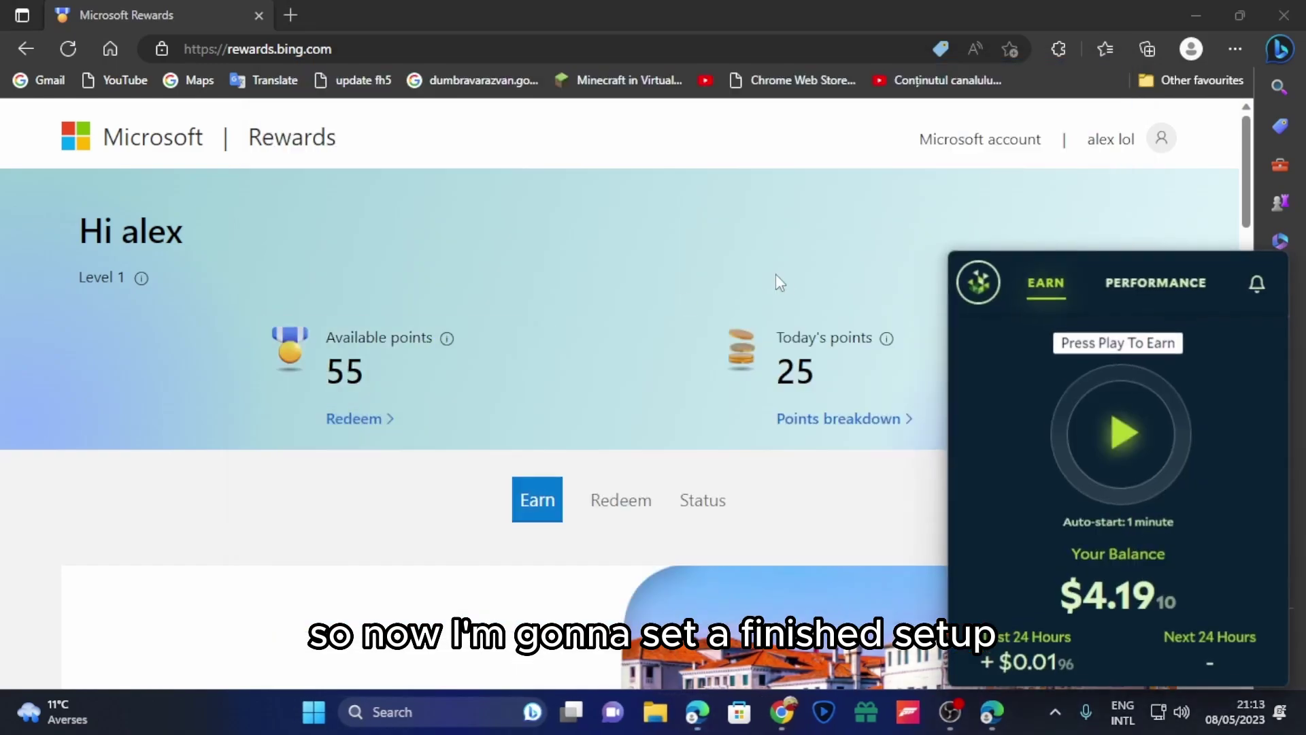
- Open the Salad settings, look through the options, allow elevated permissions for workloads and close the settings
left_click(978, 281)
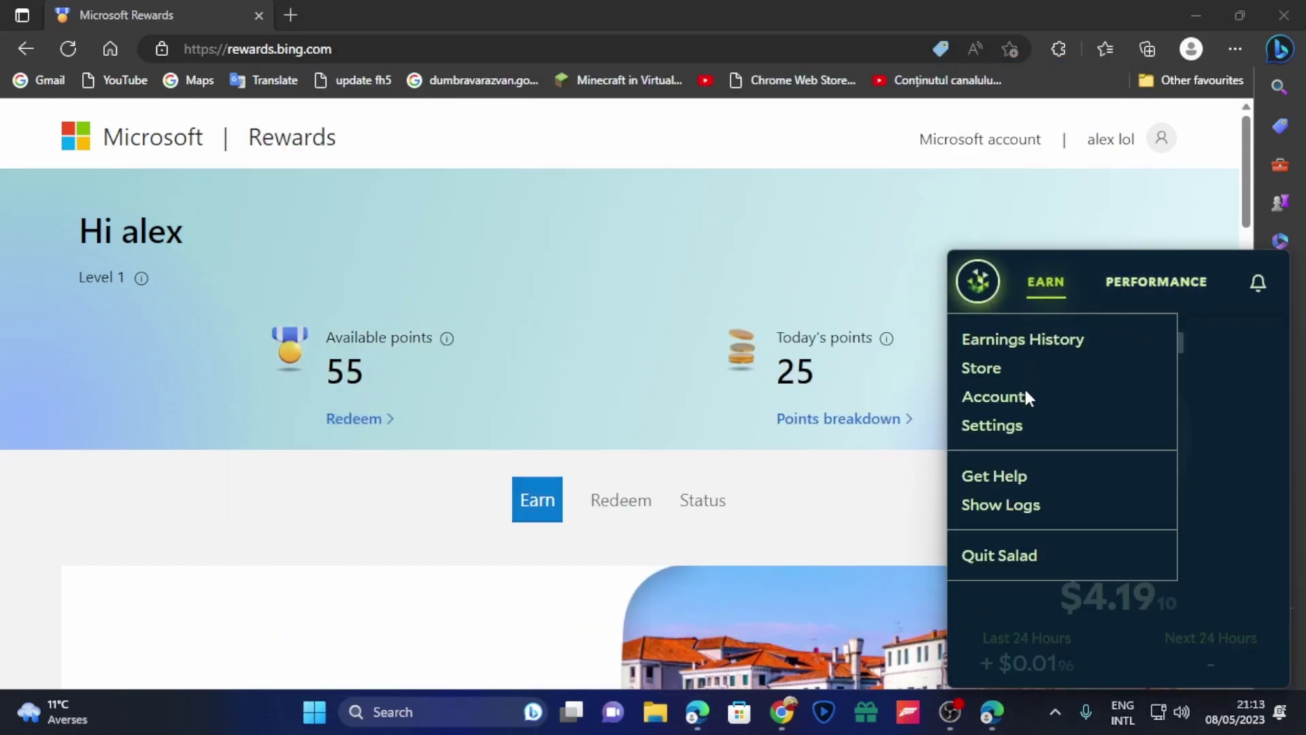
left_click(988, 431)
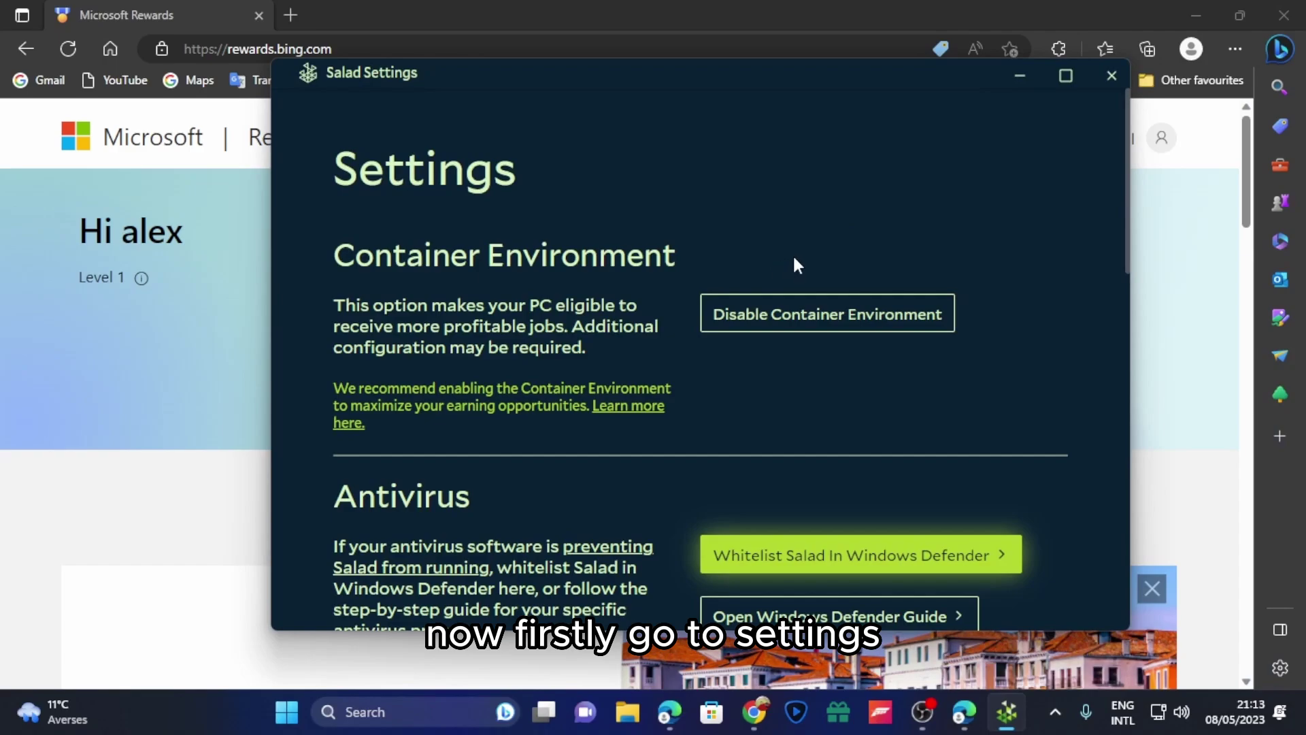
scroll(793, 263, "down", 2)
scroll(732, 245, "up", 2)
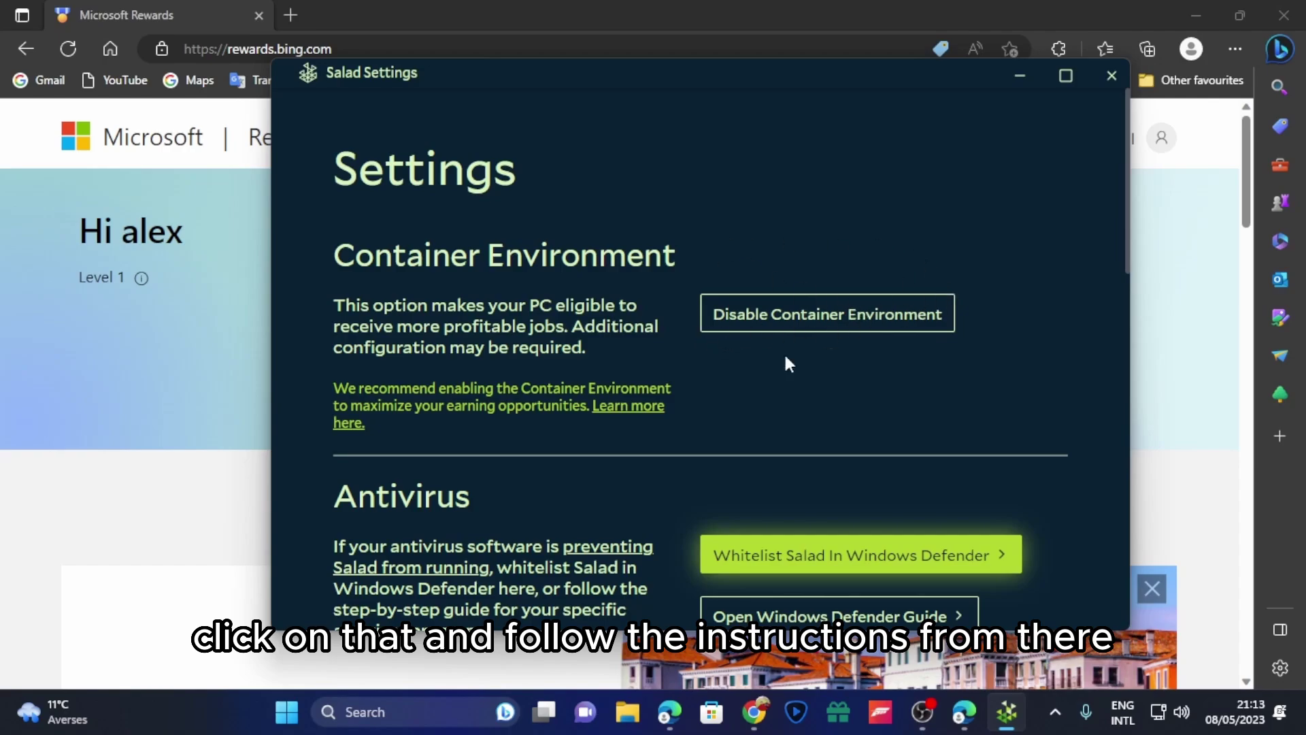
scroll(749, 425, "down", 1)
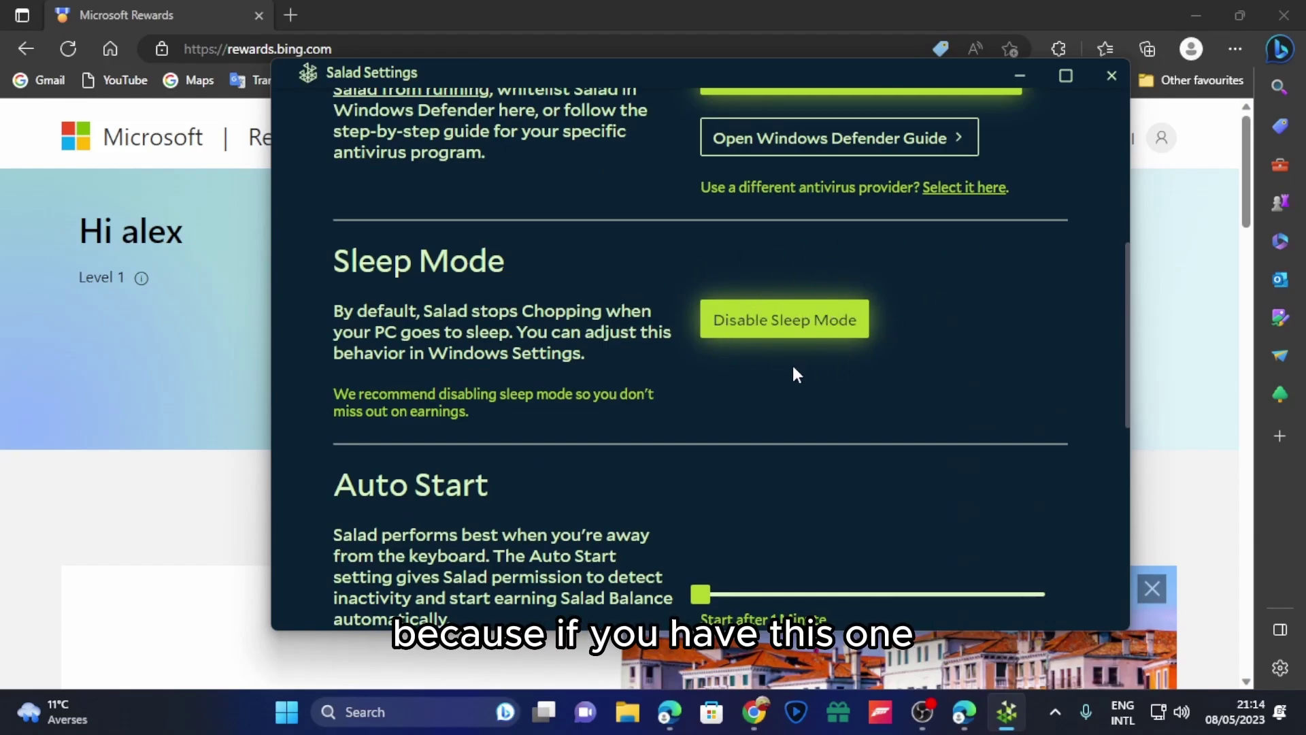
scroll(908, 347, "down", 1)
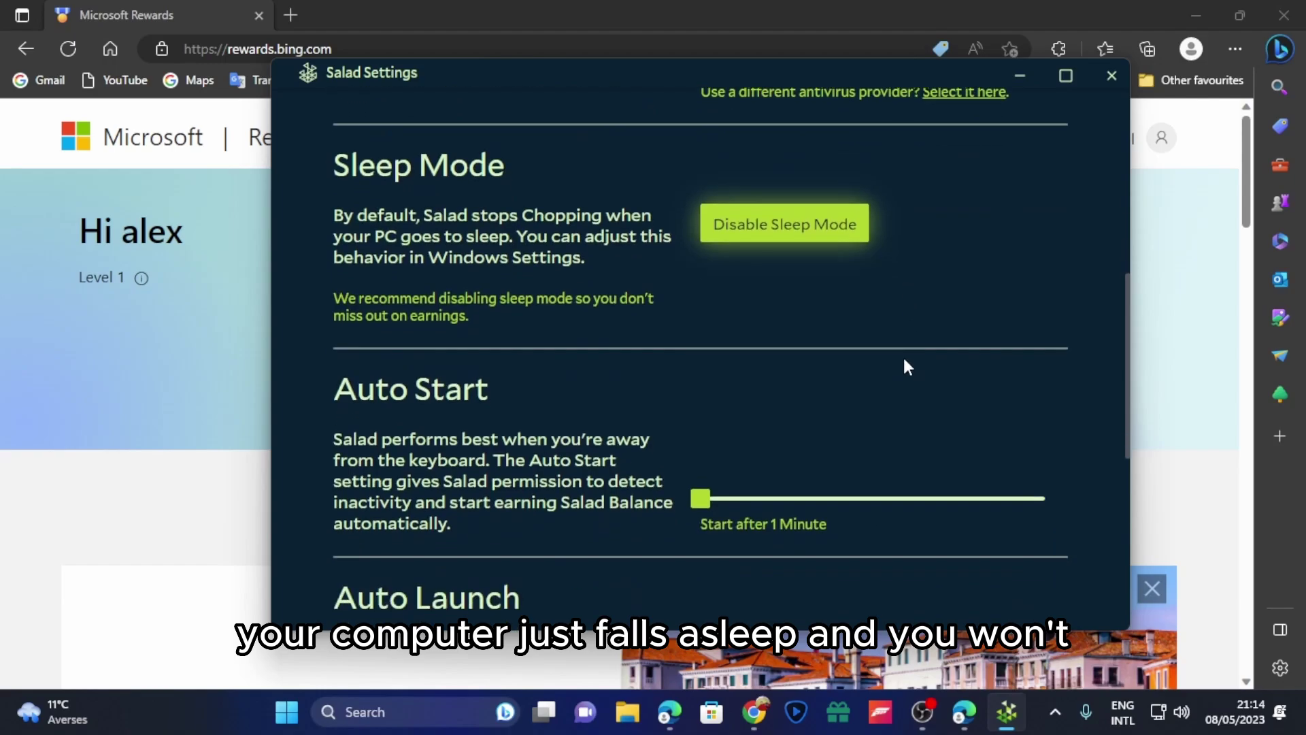
scroll(812, 220, "down", 2)
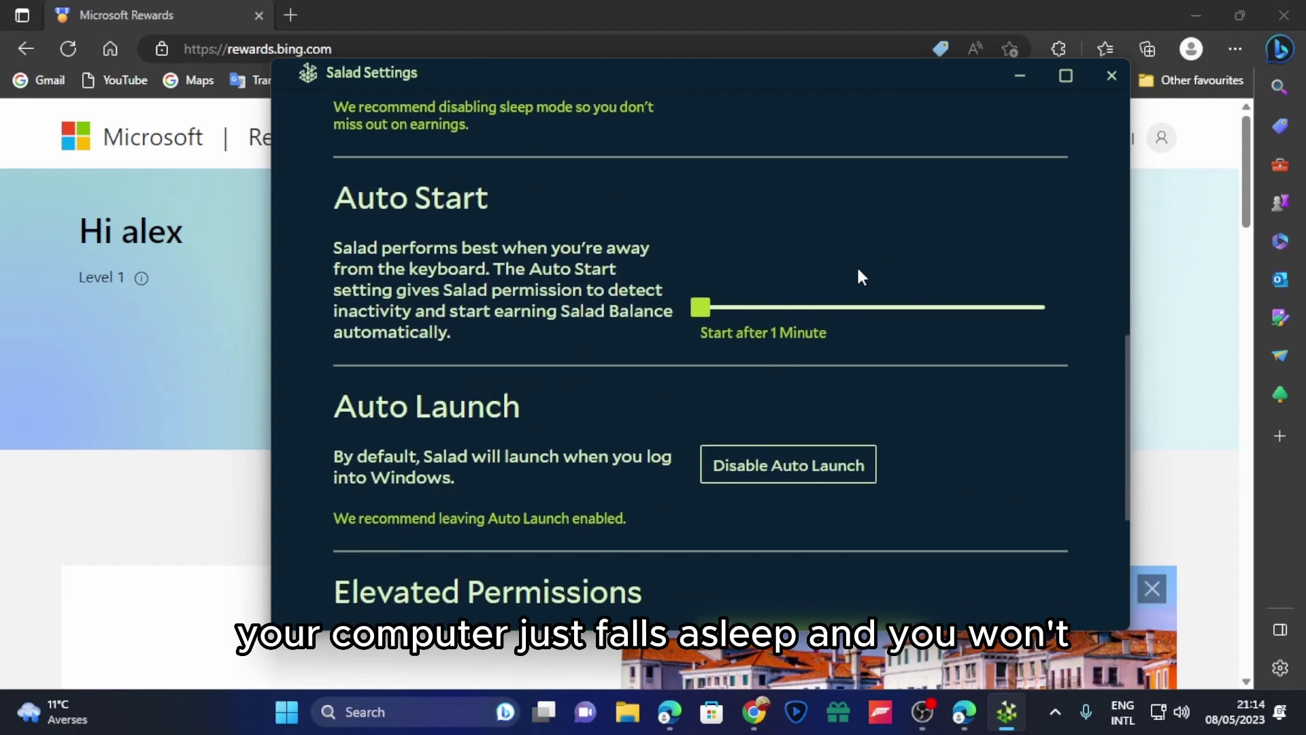
scroll(860, 275, "down", 5)
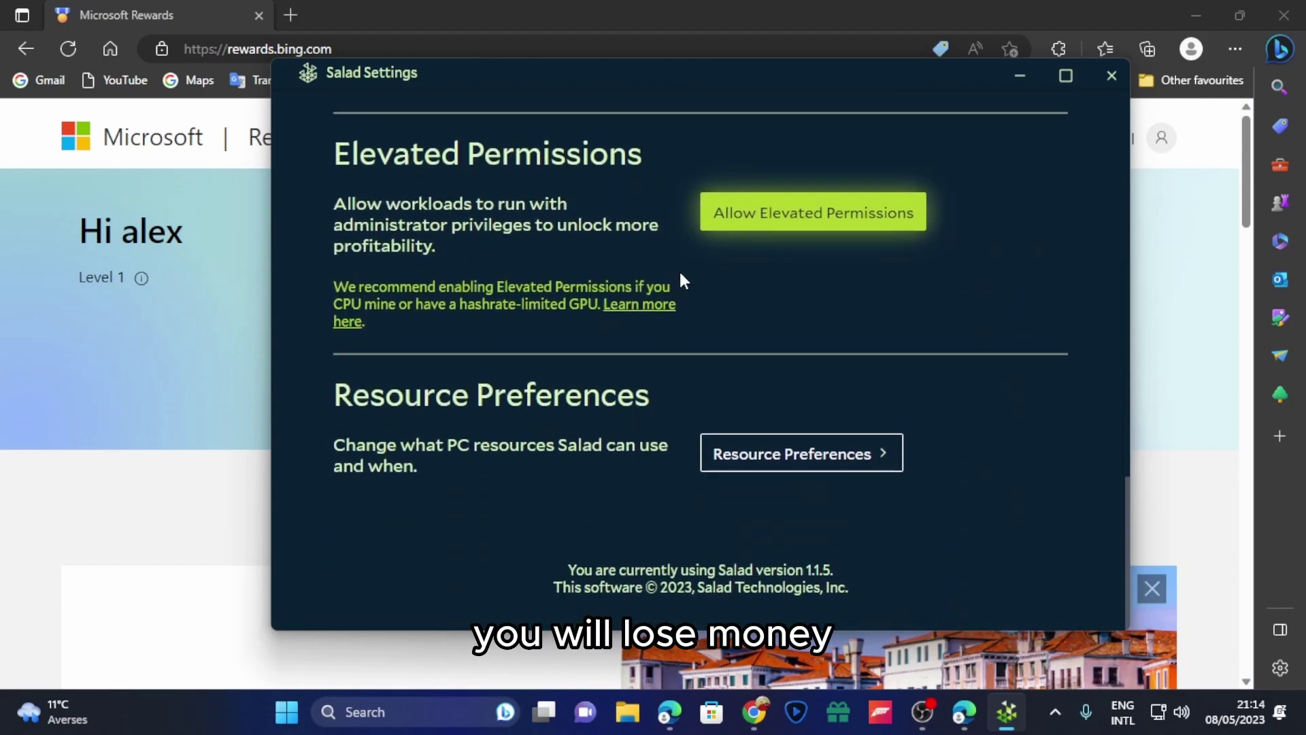
scroll(684, 278, "up", 1)
left_click(789, 316)
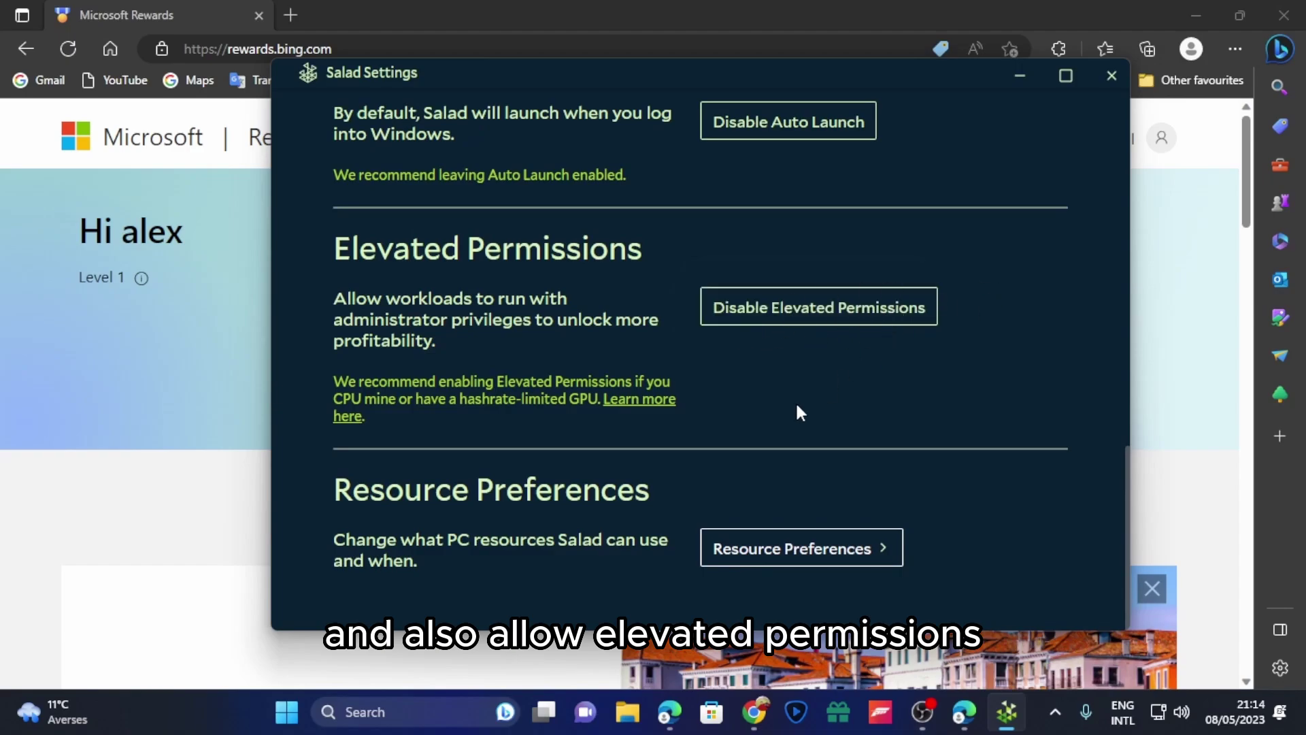
scroll(796, 410, "down", 1)
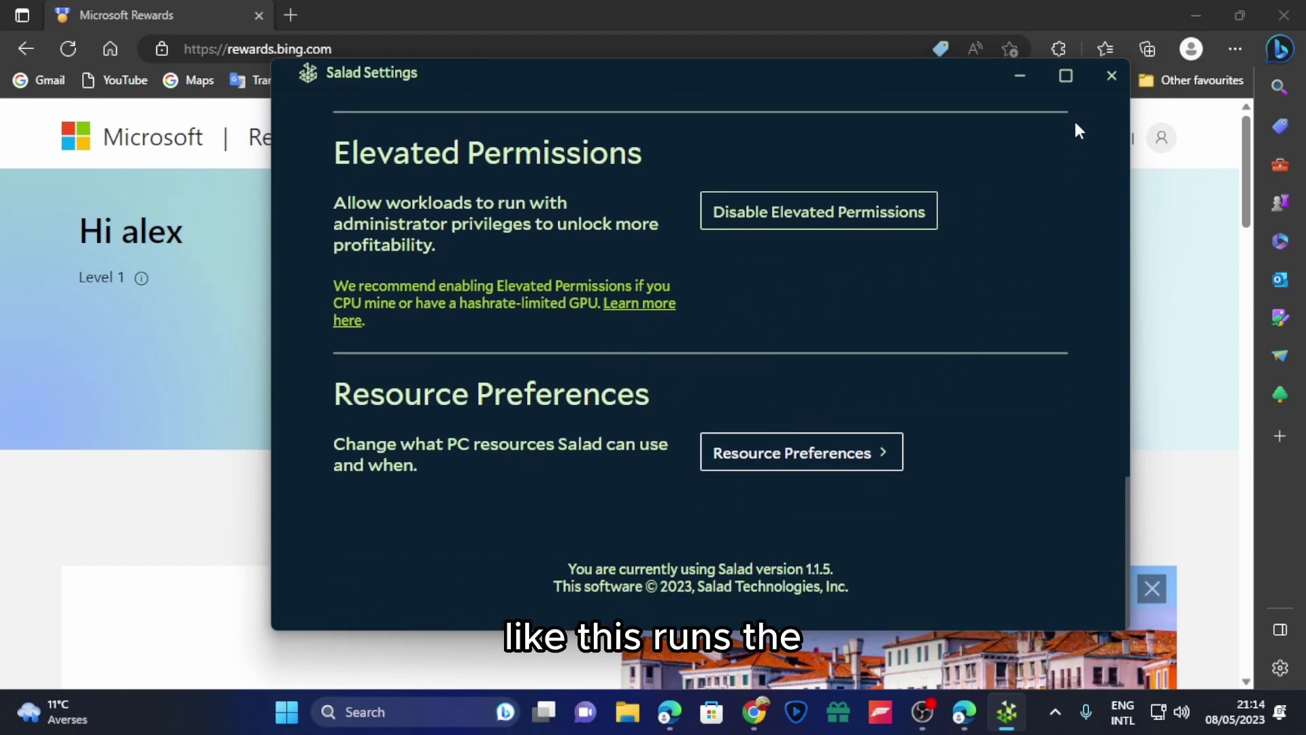
left_click(1111, 76)
- Minimize the open browsers, start earning in Salad from the hidden tray icons and show its hardware performance
left_click(1197, 15)
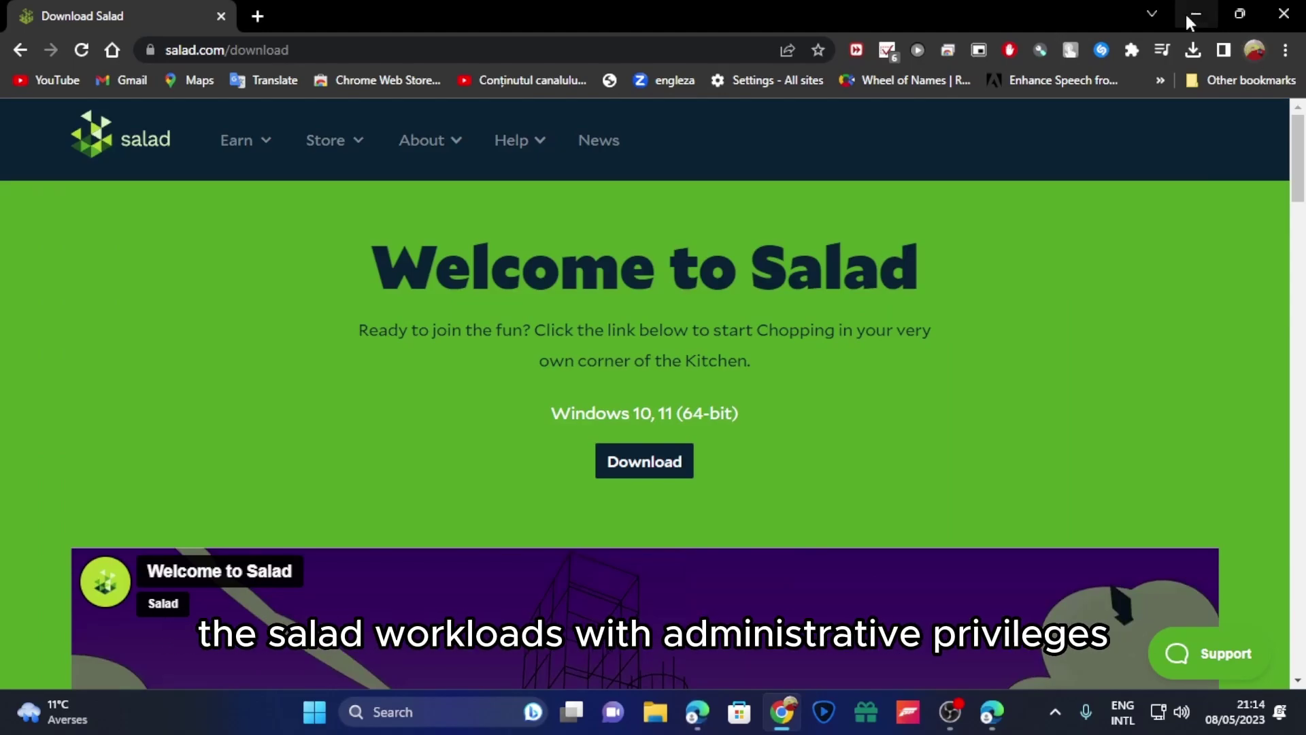
left_click(1188, 18)
left_click(1061, 721)
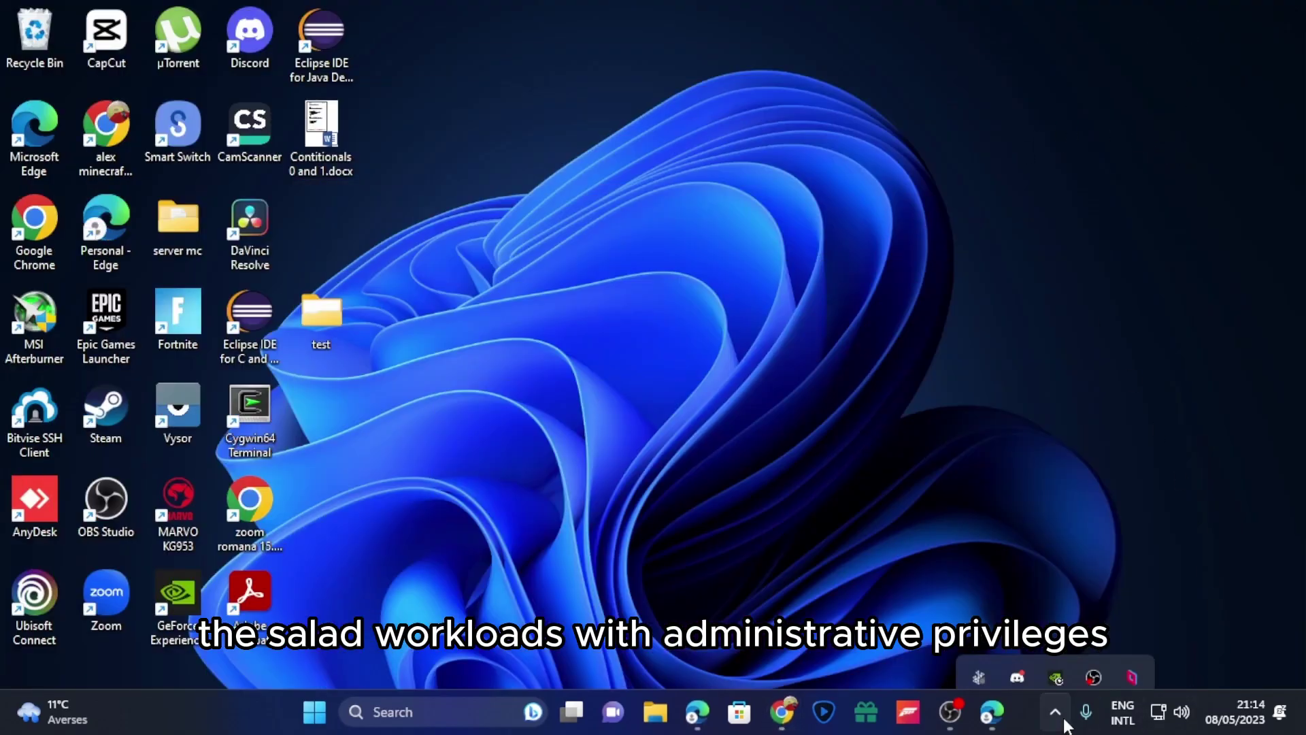
left_click(976, 618)
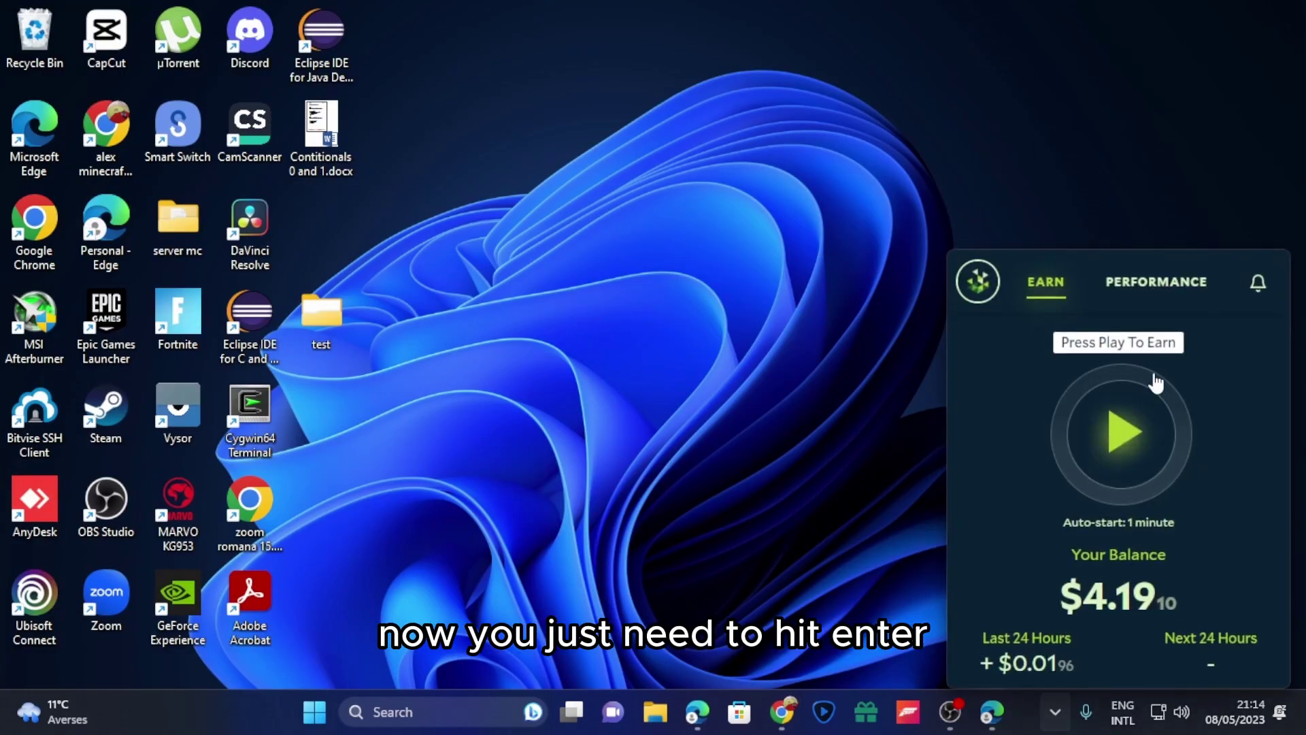
left_click(1139, 428)
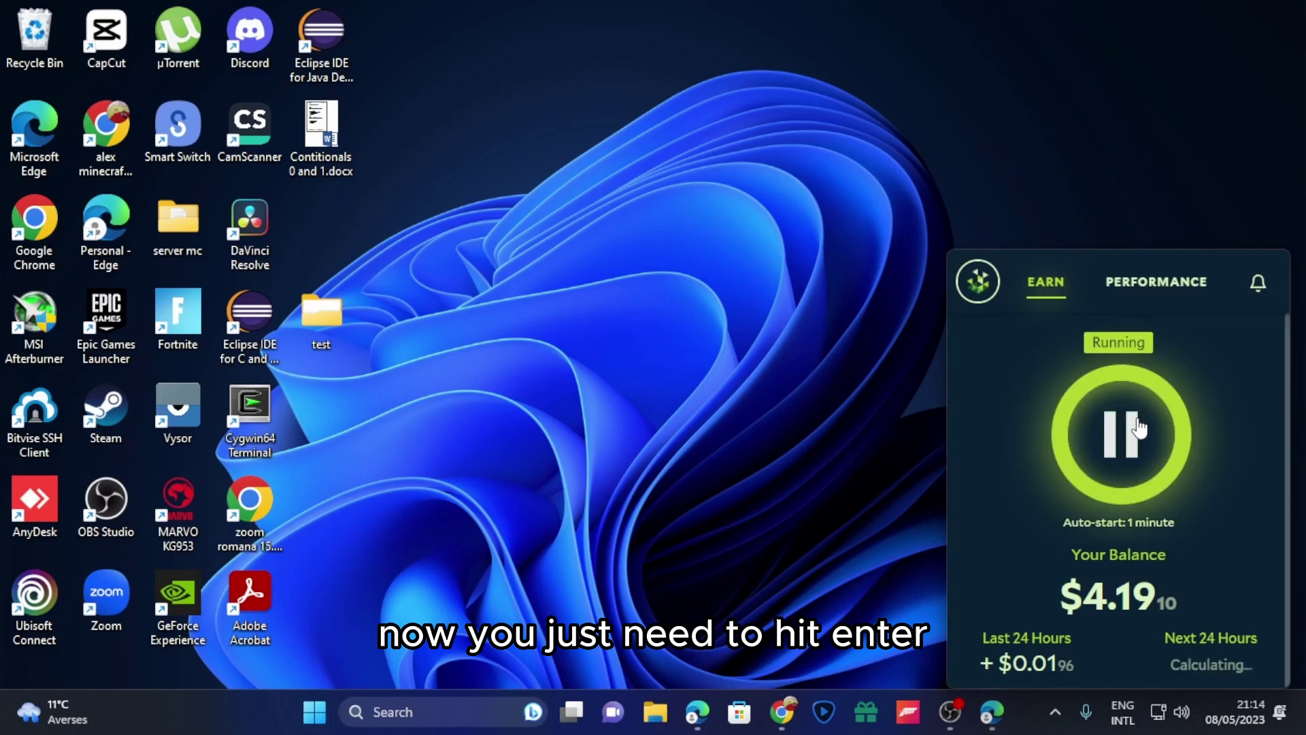
left_click(1164, 285)
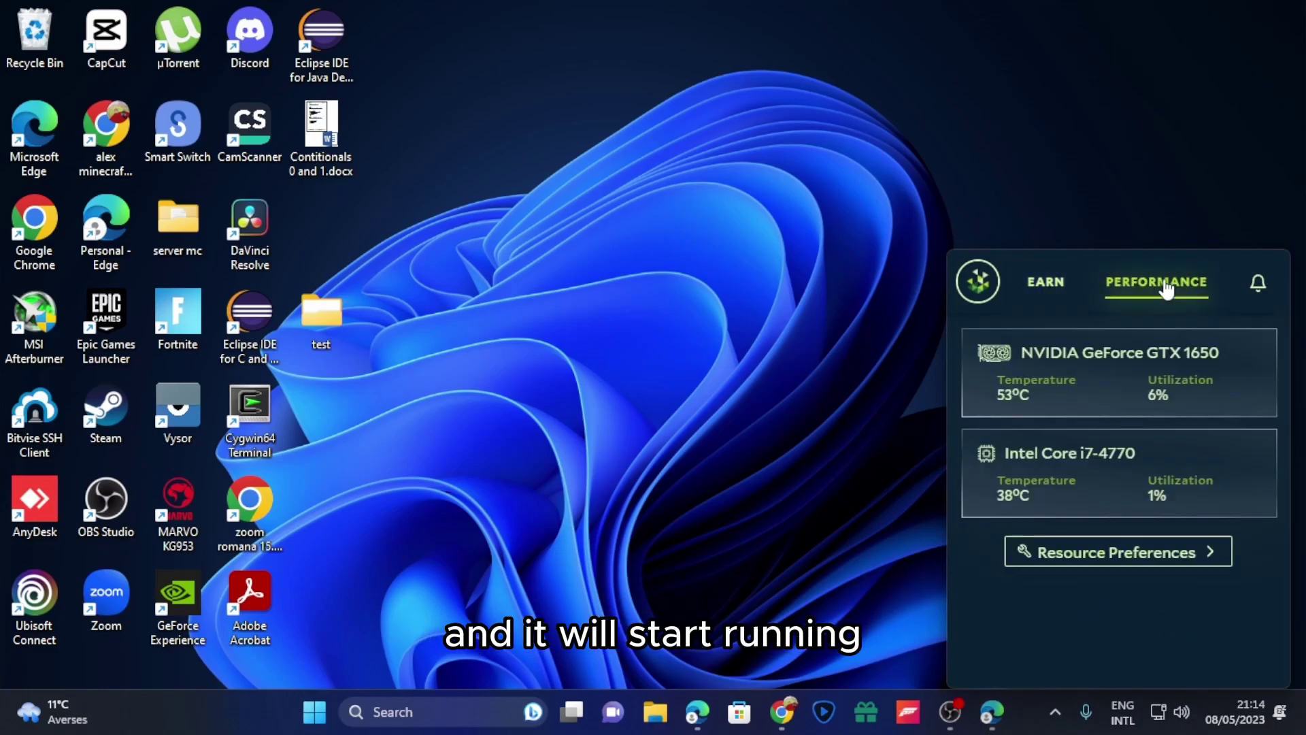